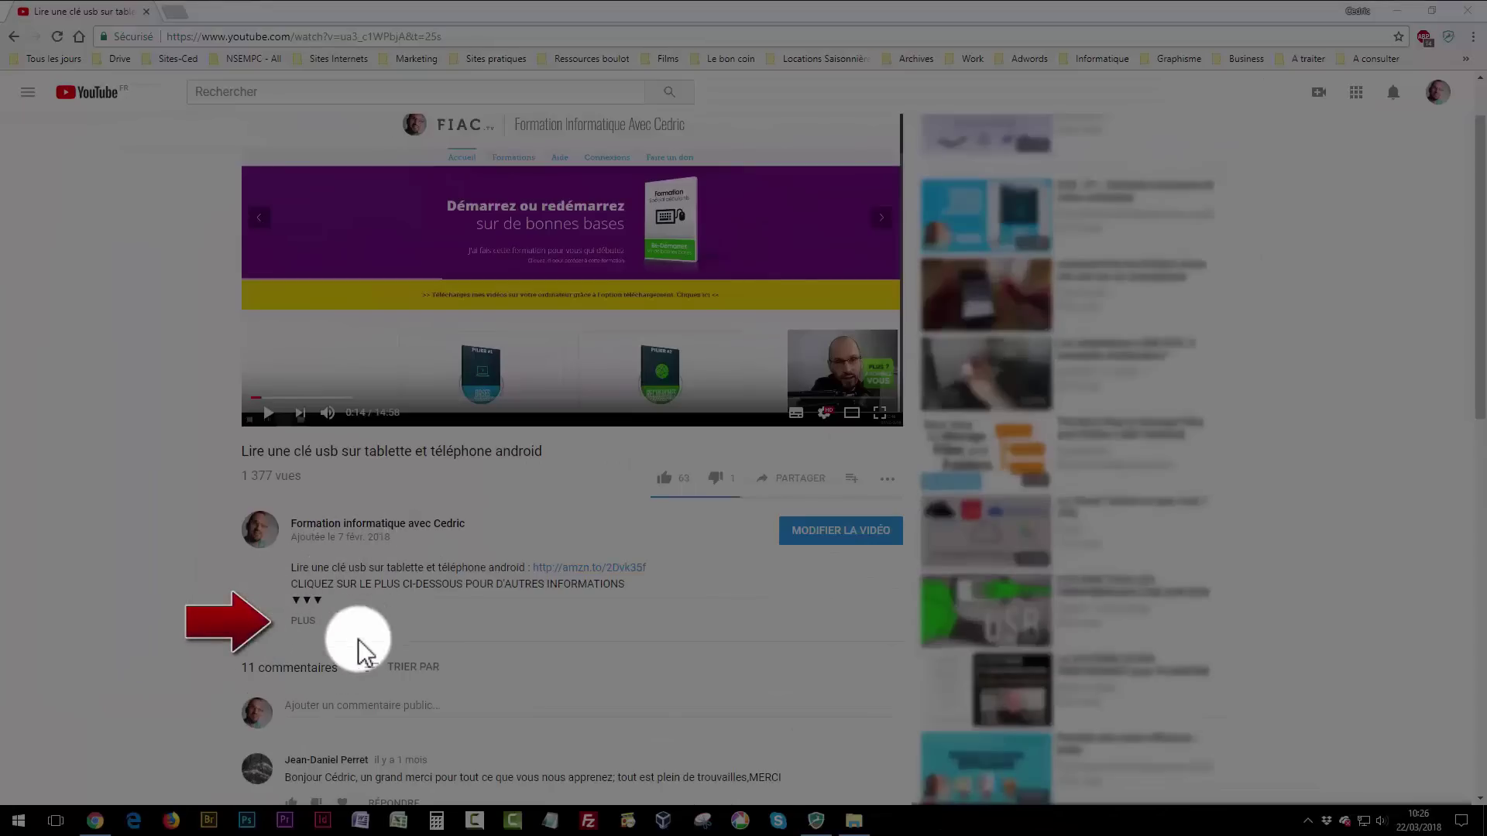
- Expand the description below the YouTube video
click(306, 621)
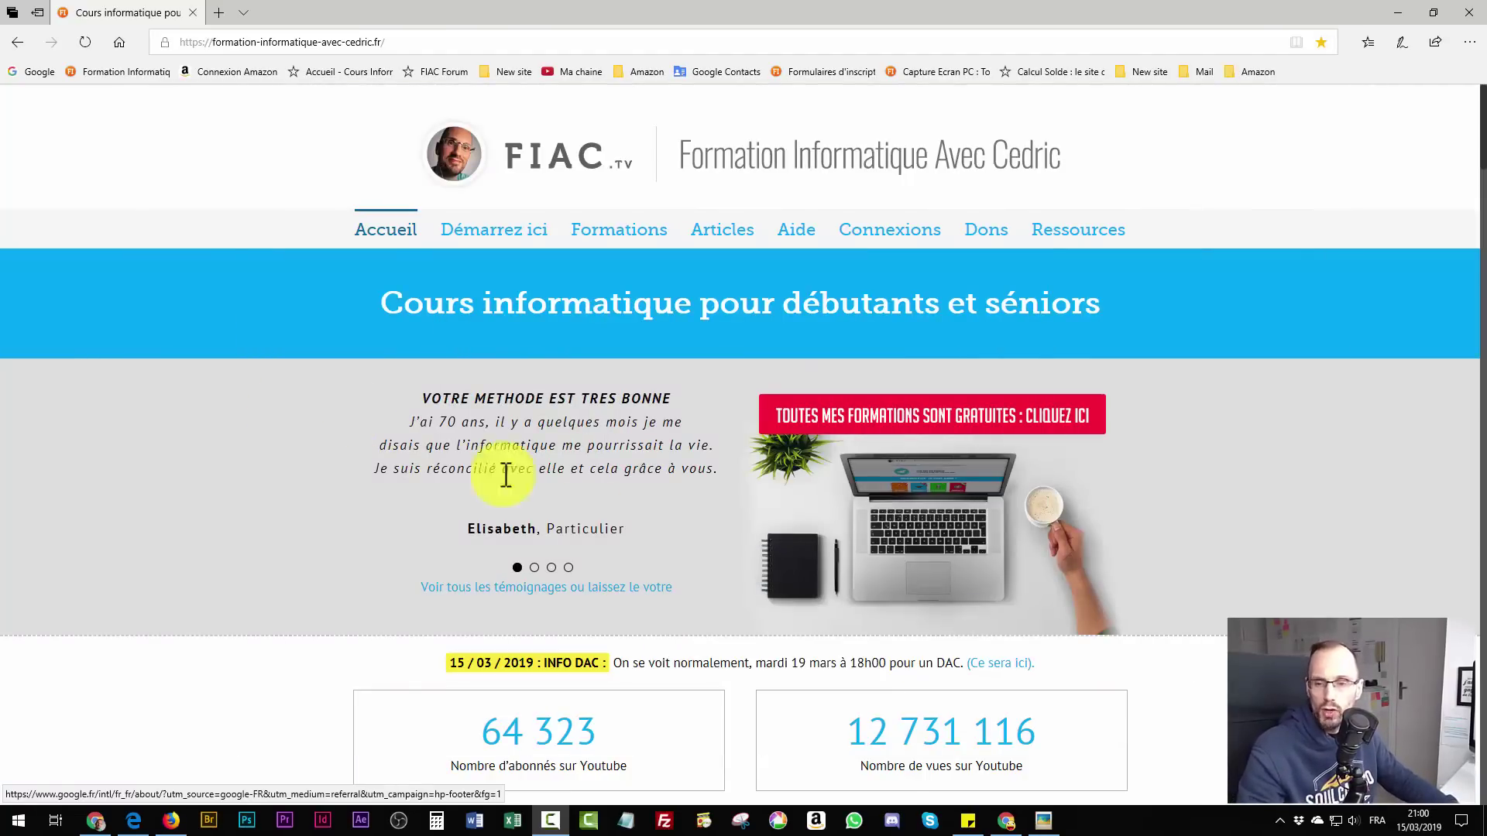
- View the gmail-bloque.png picture full screen in the photo viewer and close it
click(1043, 821)
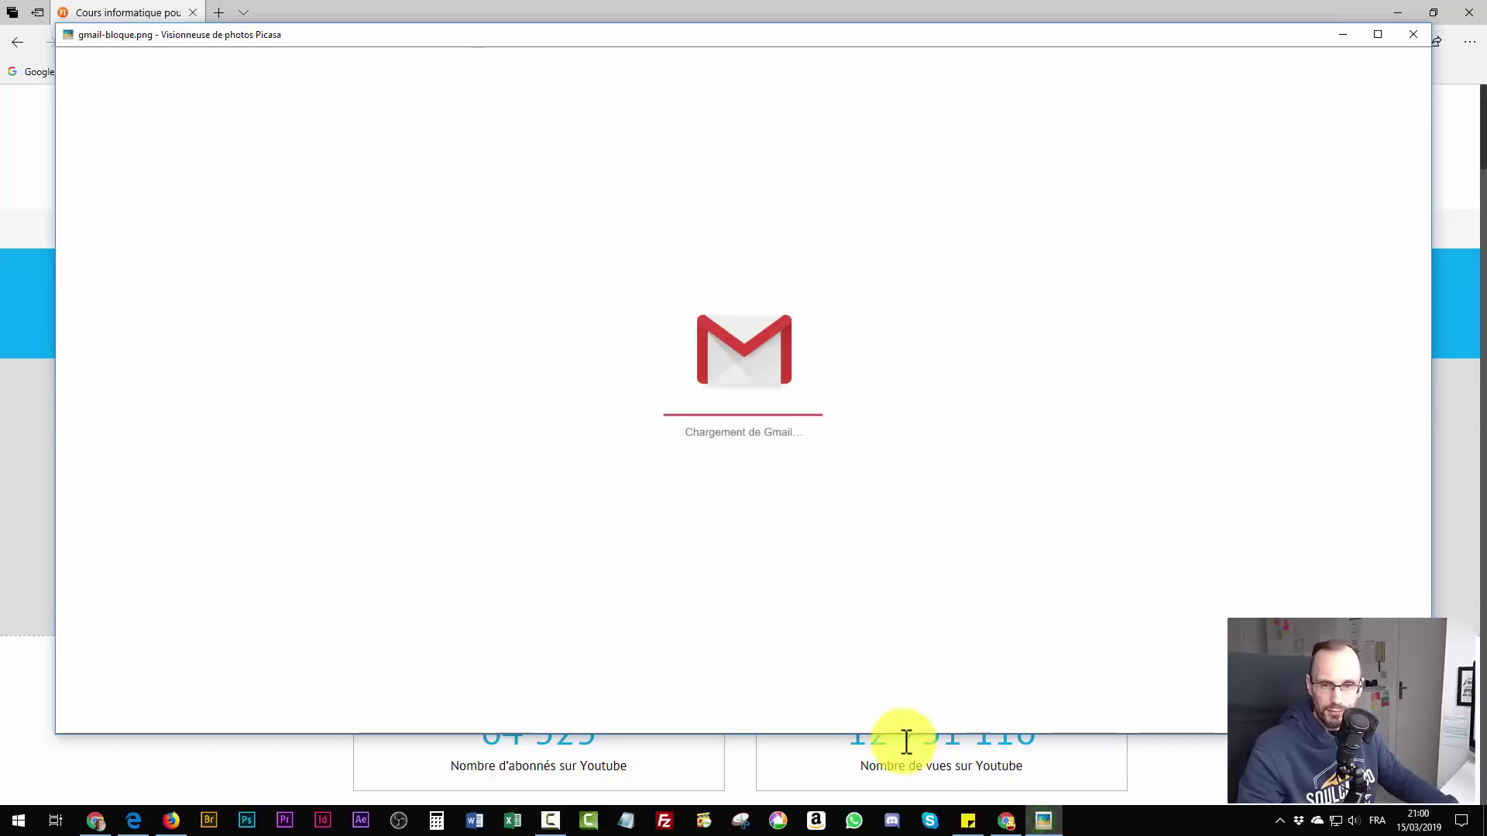
double_click(714, 368)
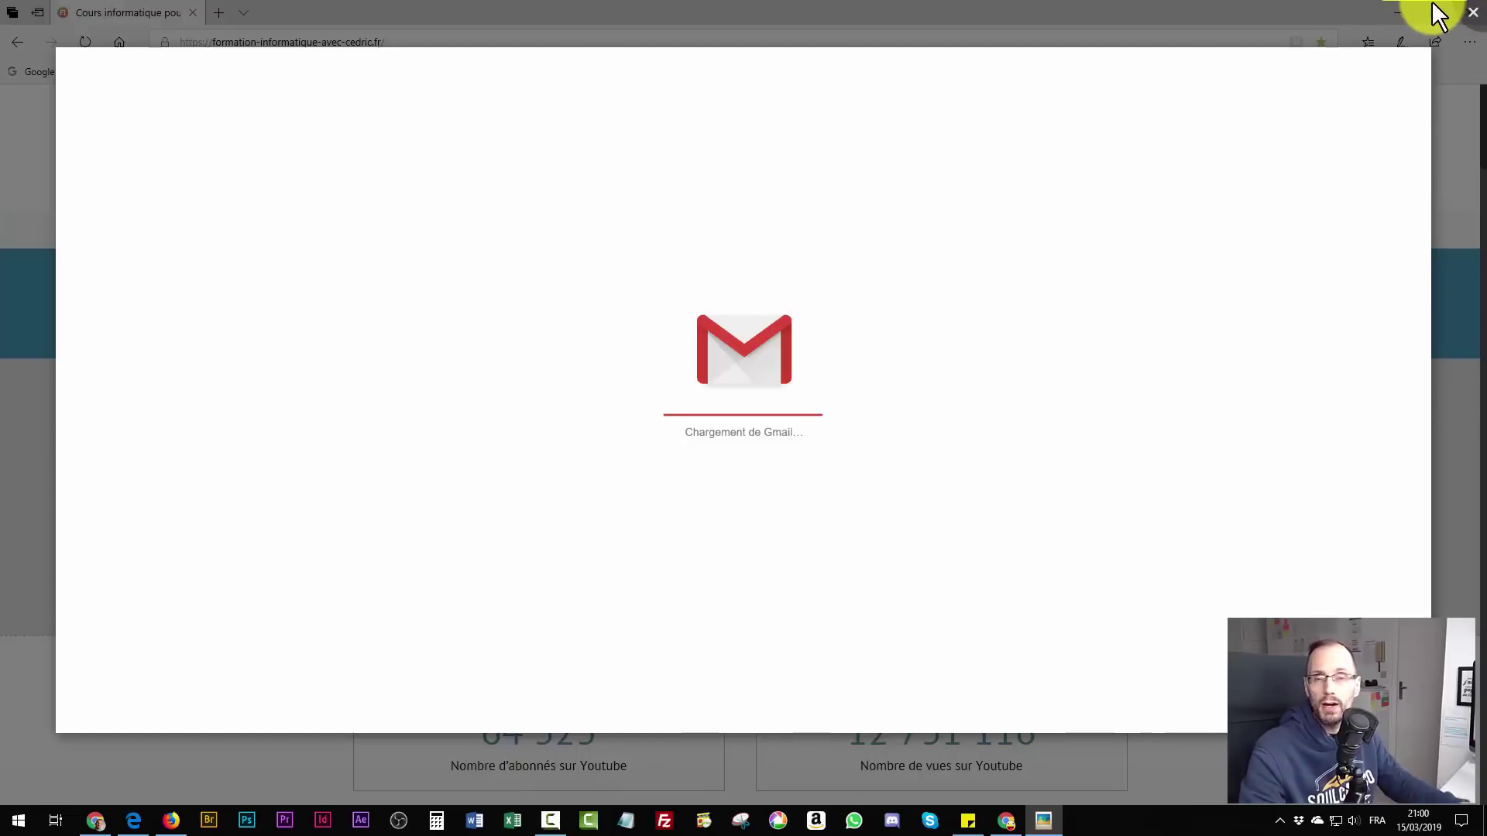
click(1471, 14)
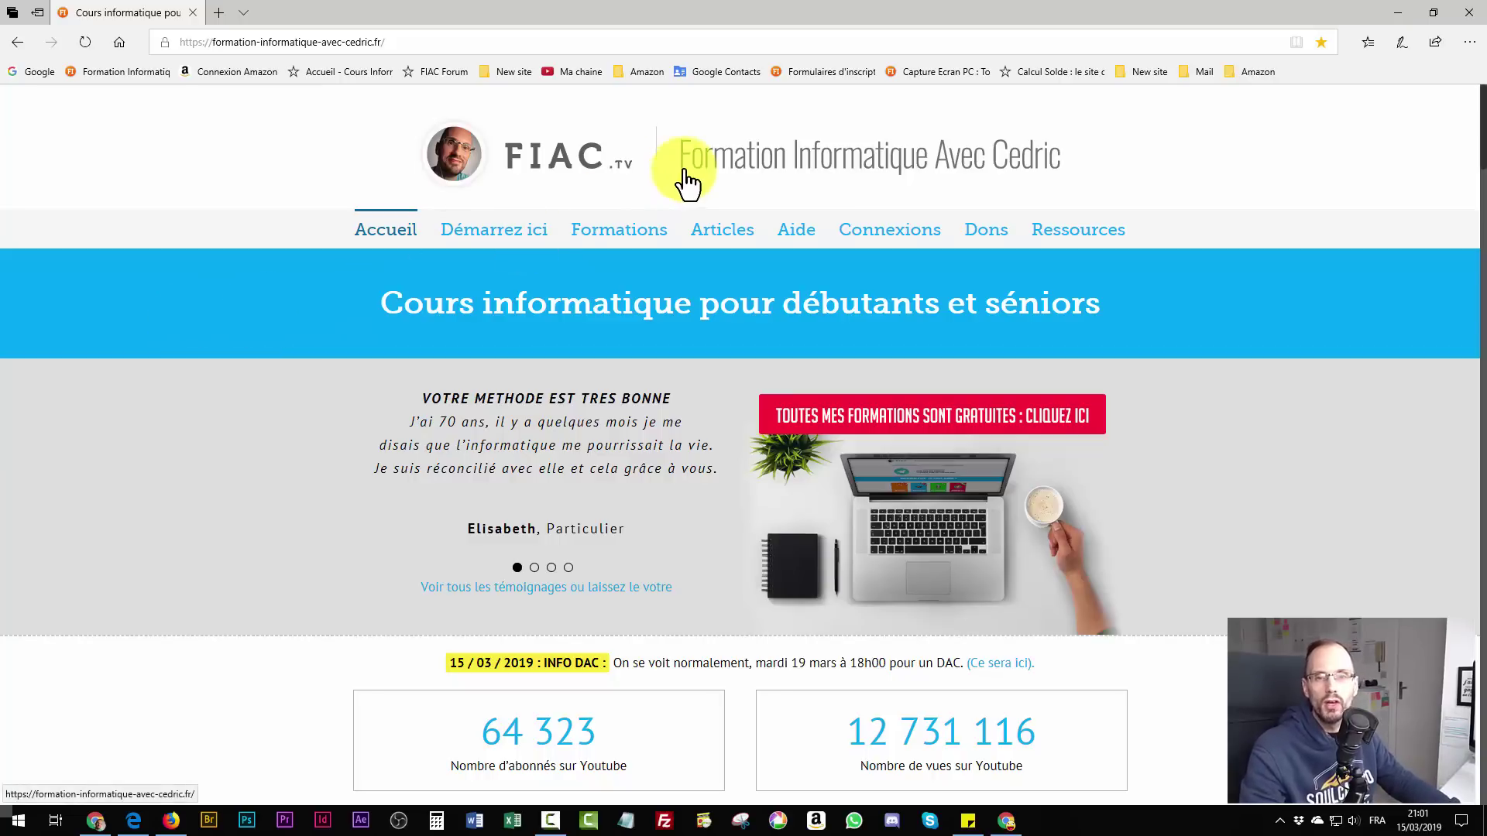
- Open the Formations page of the FIAC website and look through its list of courses
click(641, 230)
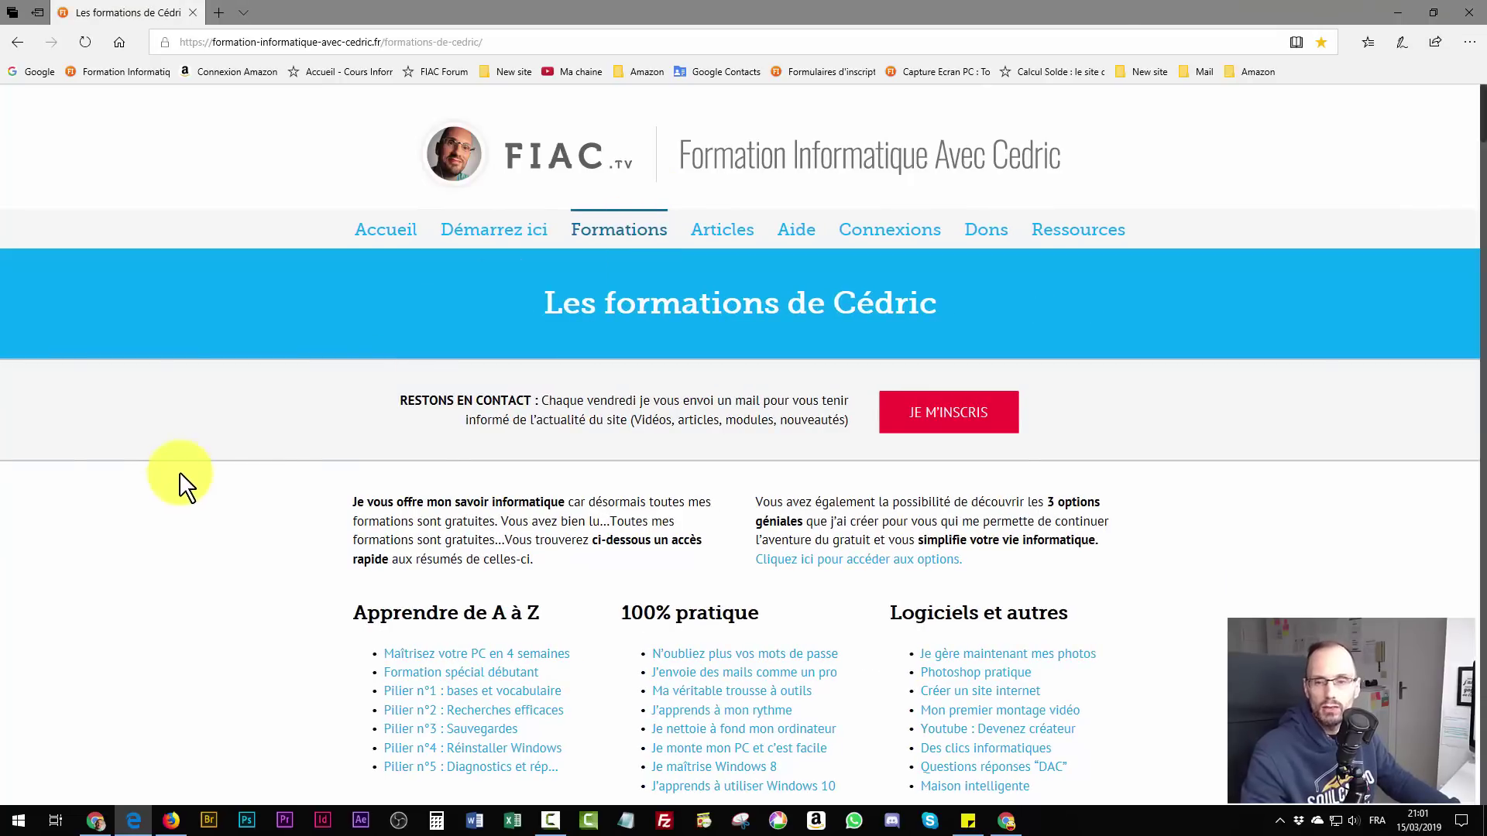
scroll(183, 484, down, 3)
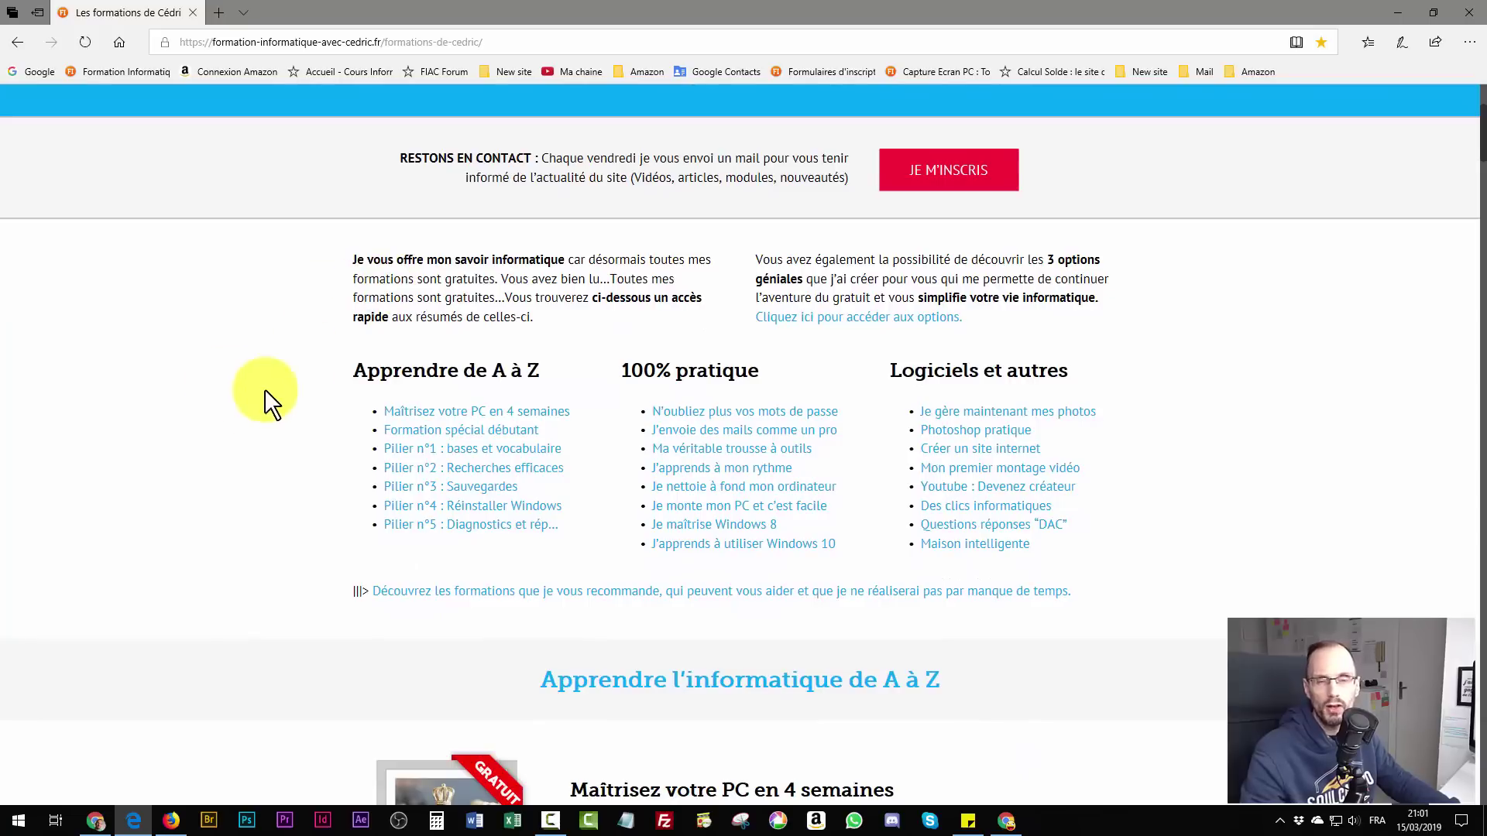
scroll(259, 418, up, 3)
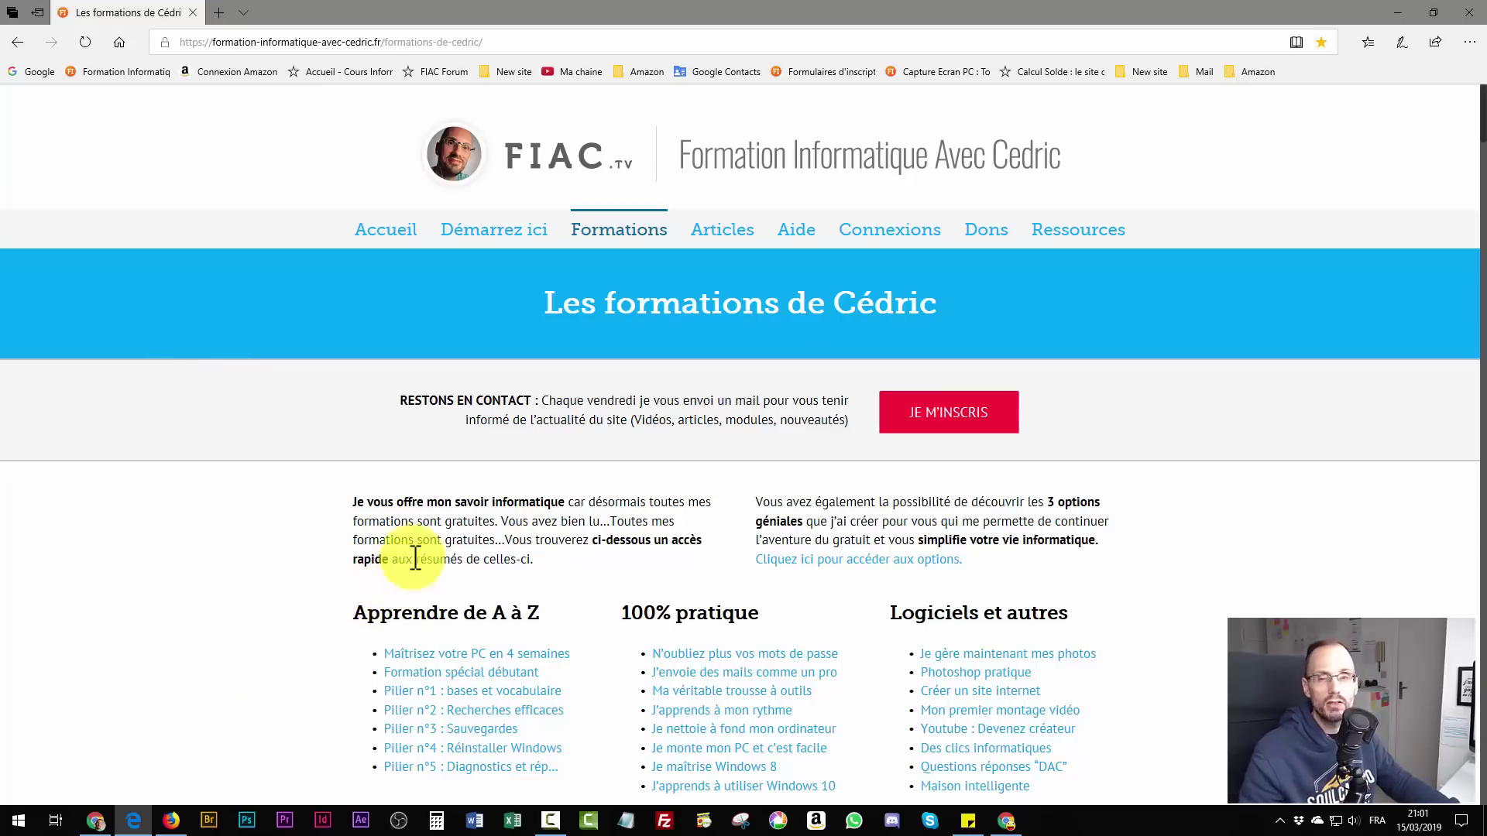
- Switch to Chrome, load the Google home page and open Gmail from it
click(94, 821)
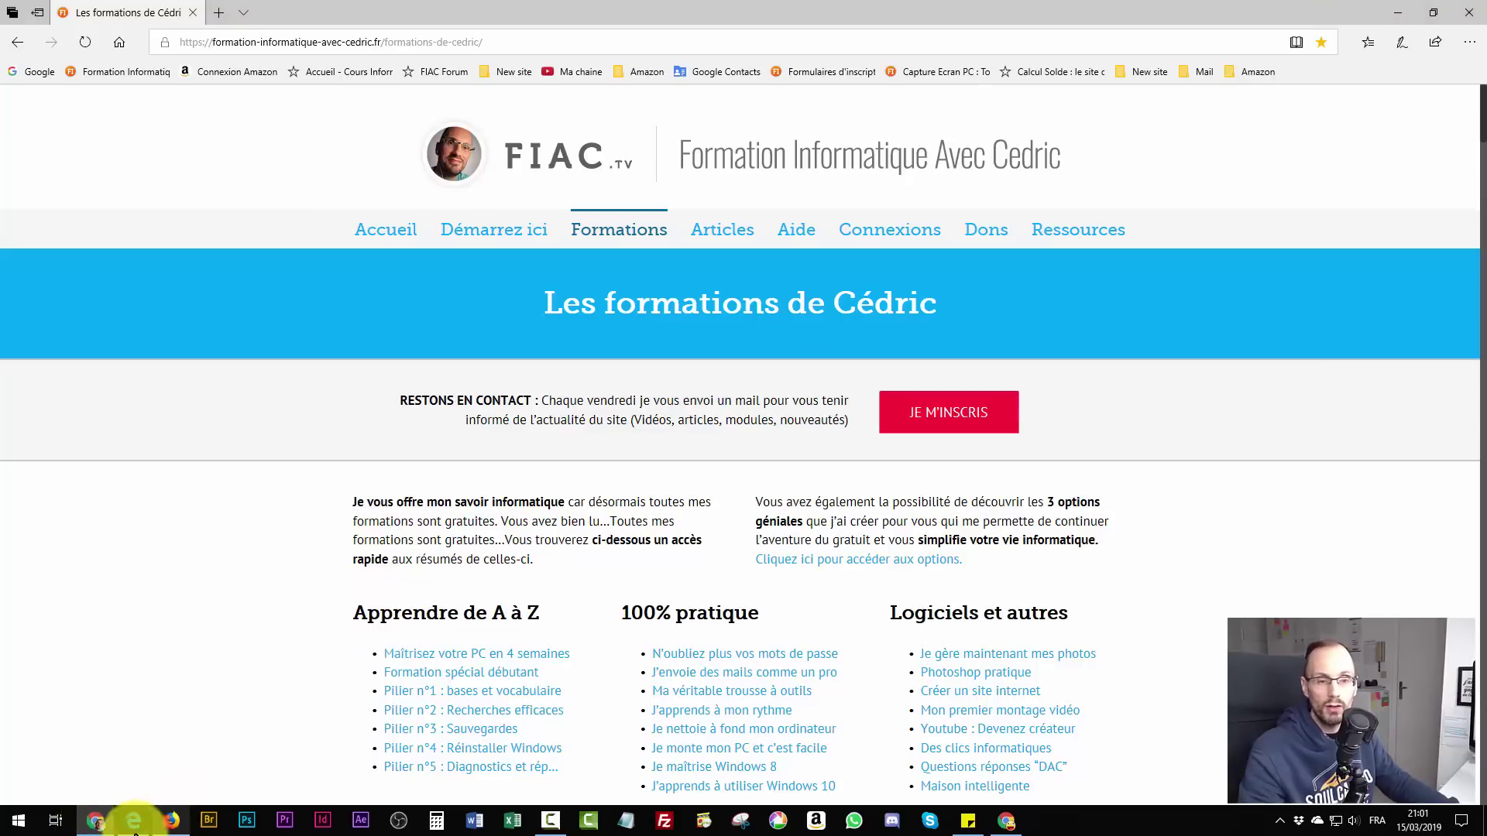
click(1005, 821)
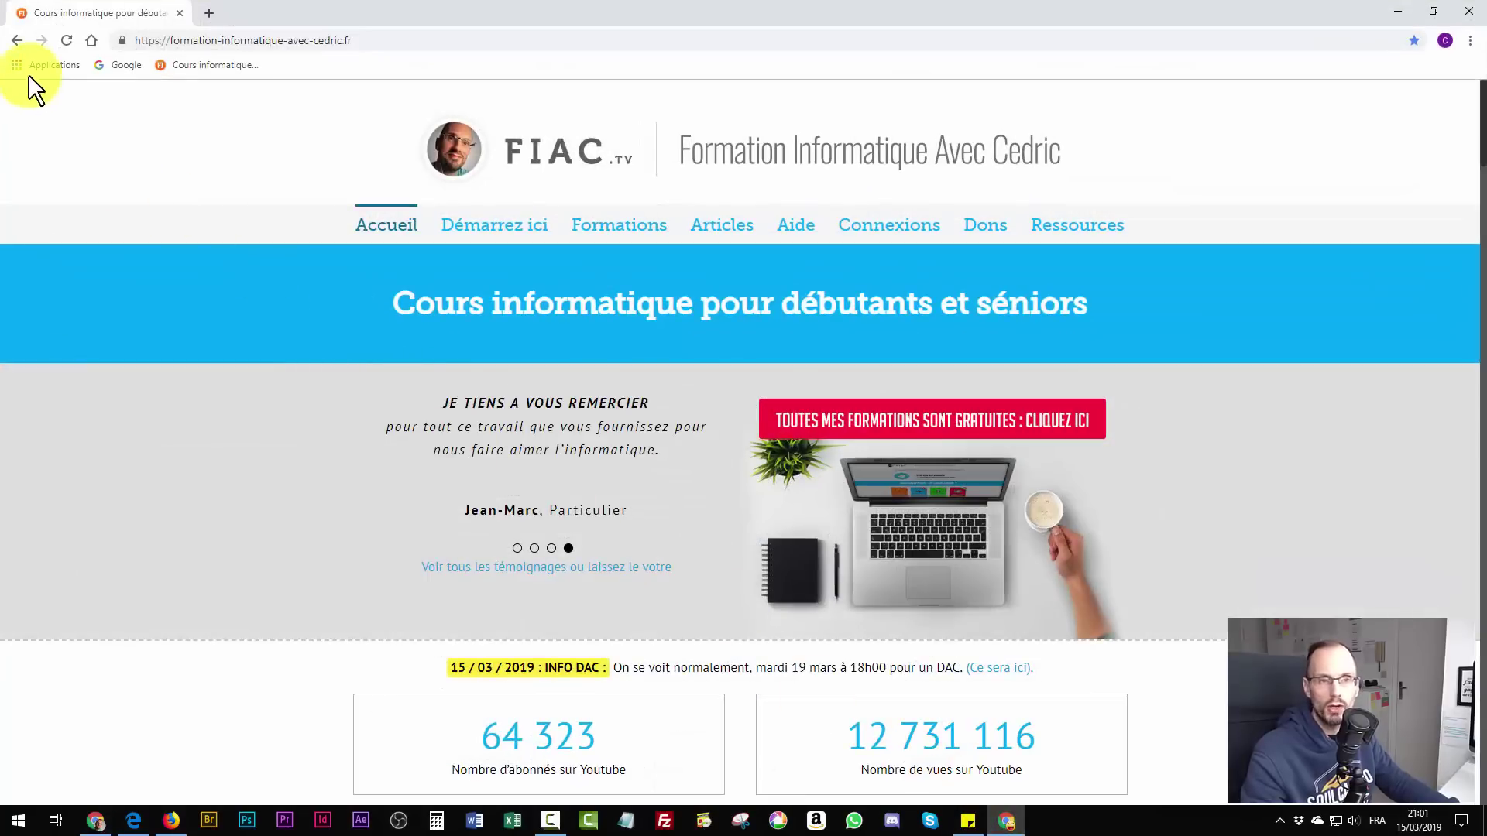
click(91, 40)
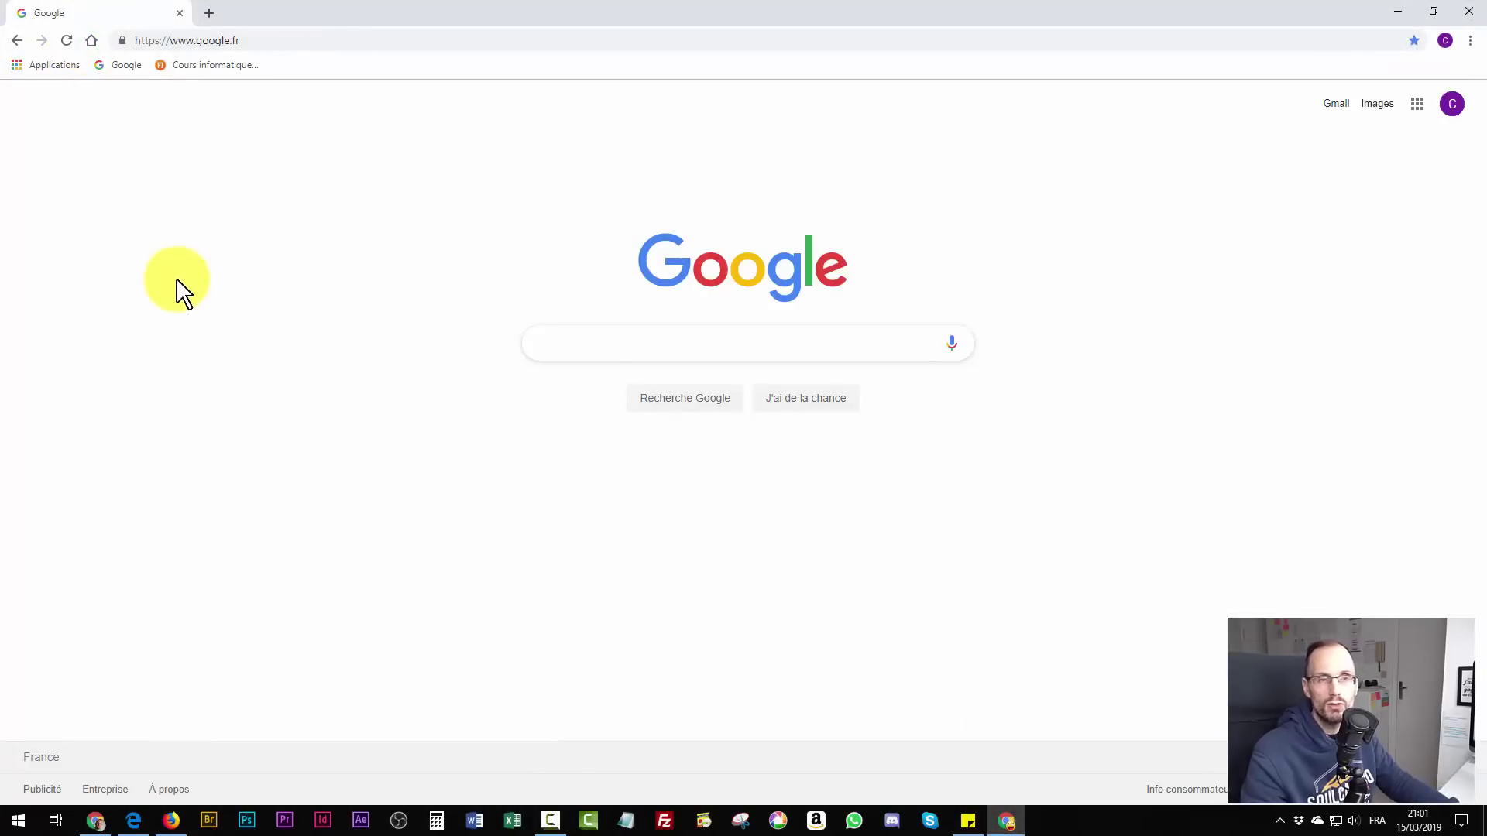
click(1345, 102)
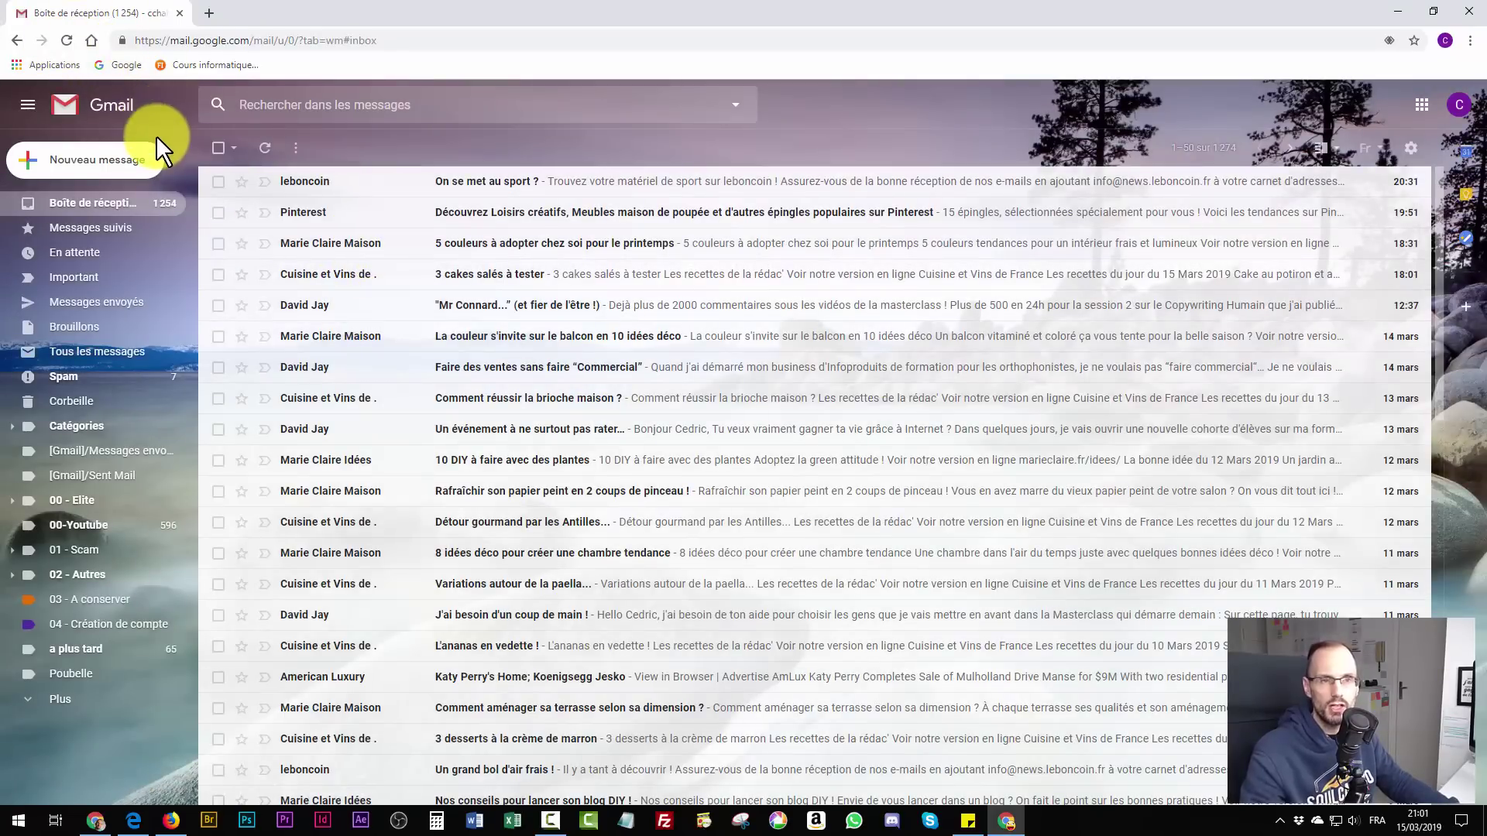
- Reload the Gmail inbox in Chrome and return to the Google home page
click(66, 40)
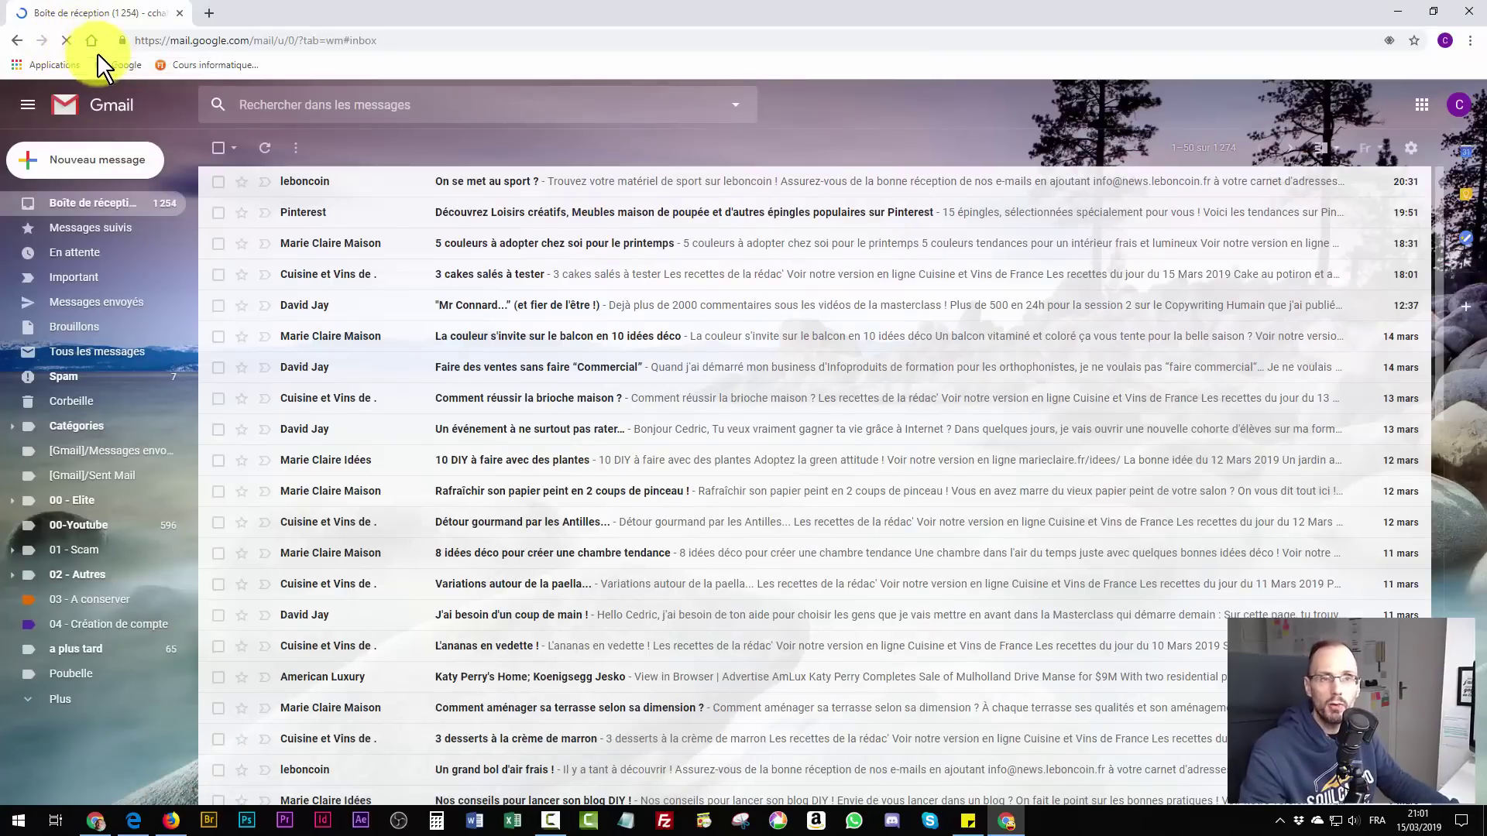
click(91, 41)
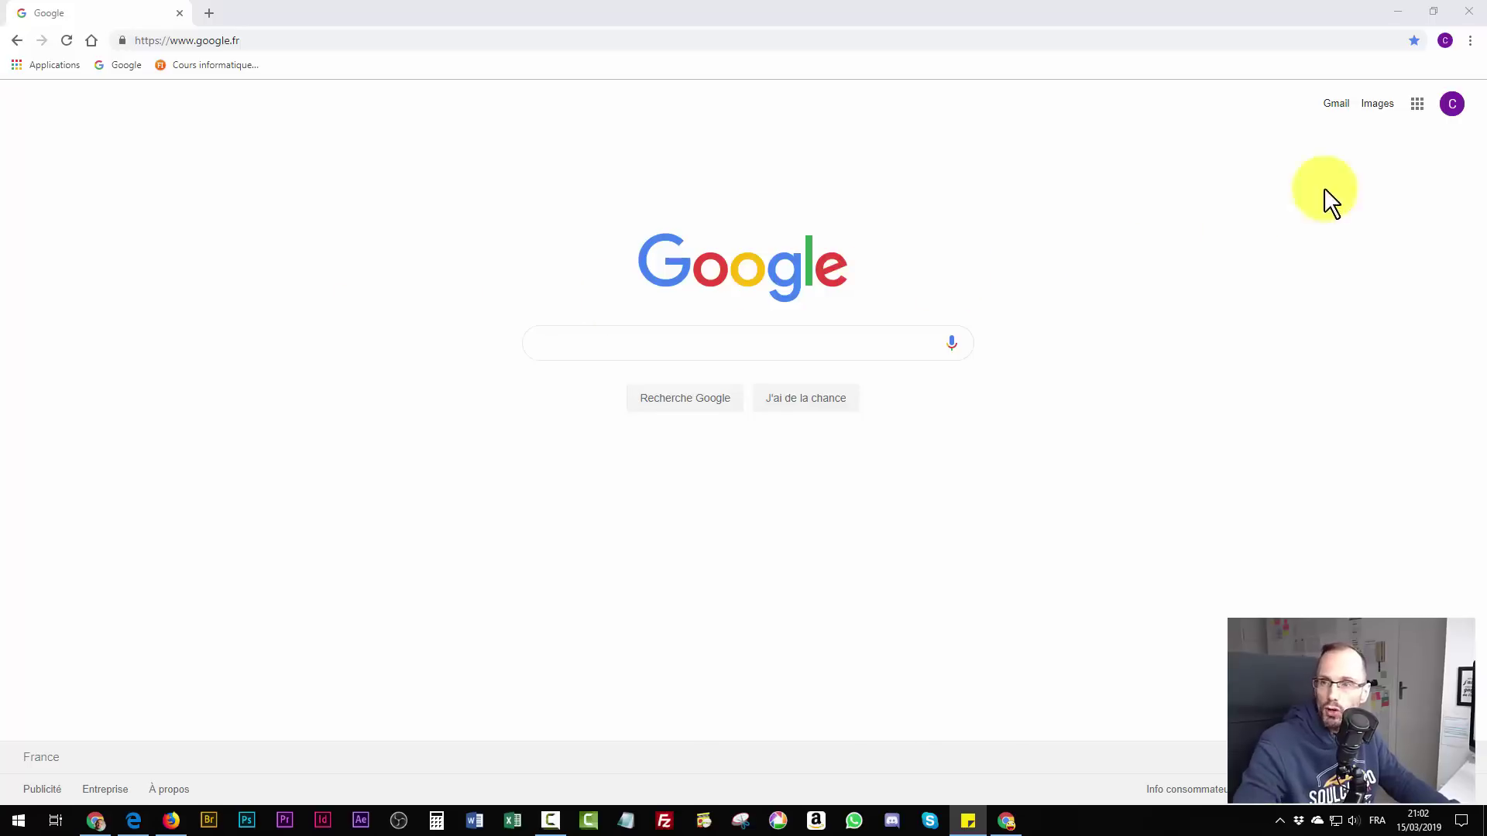
- Open Chrome's Extensions management page
click(1470, 42)
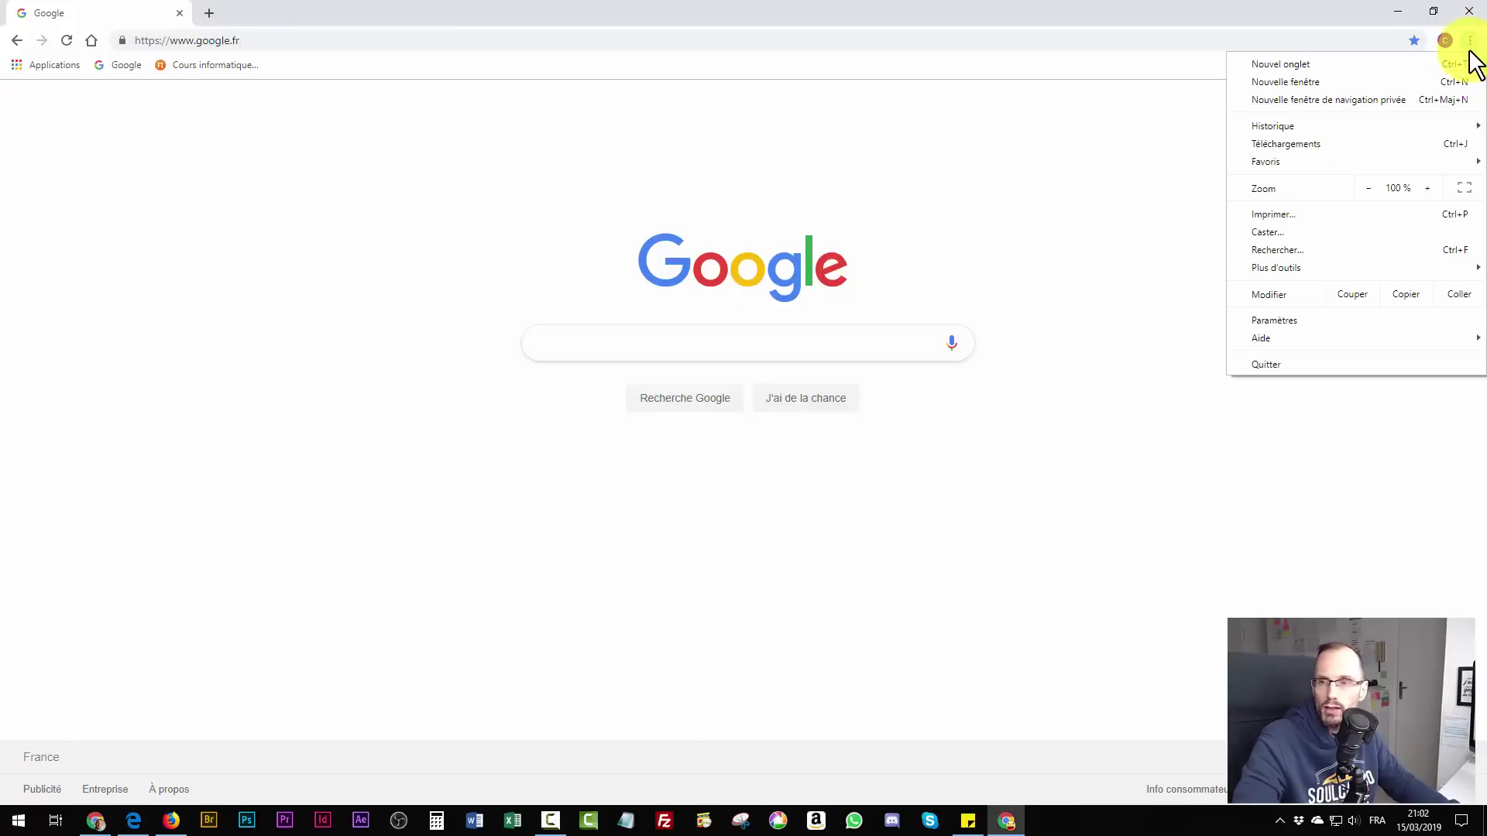
mouse_move(1275, 267)
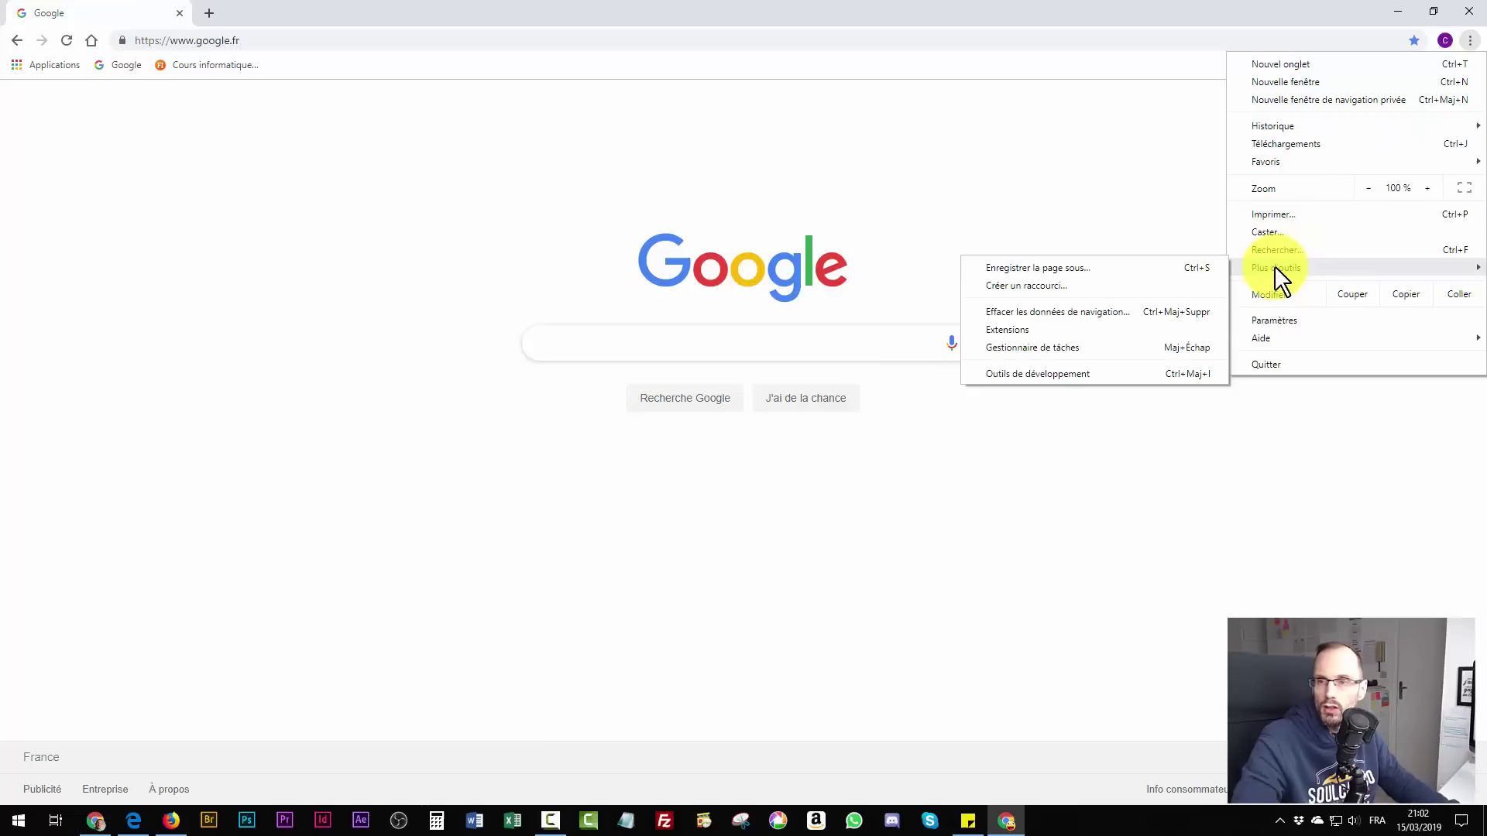
click(999, 329)
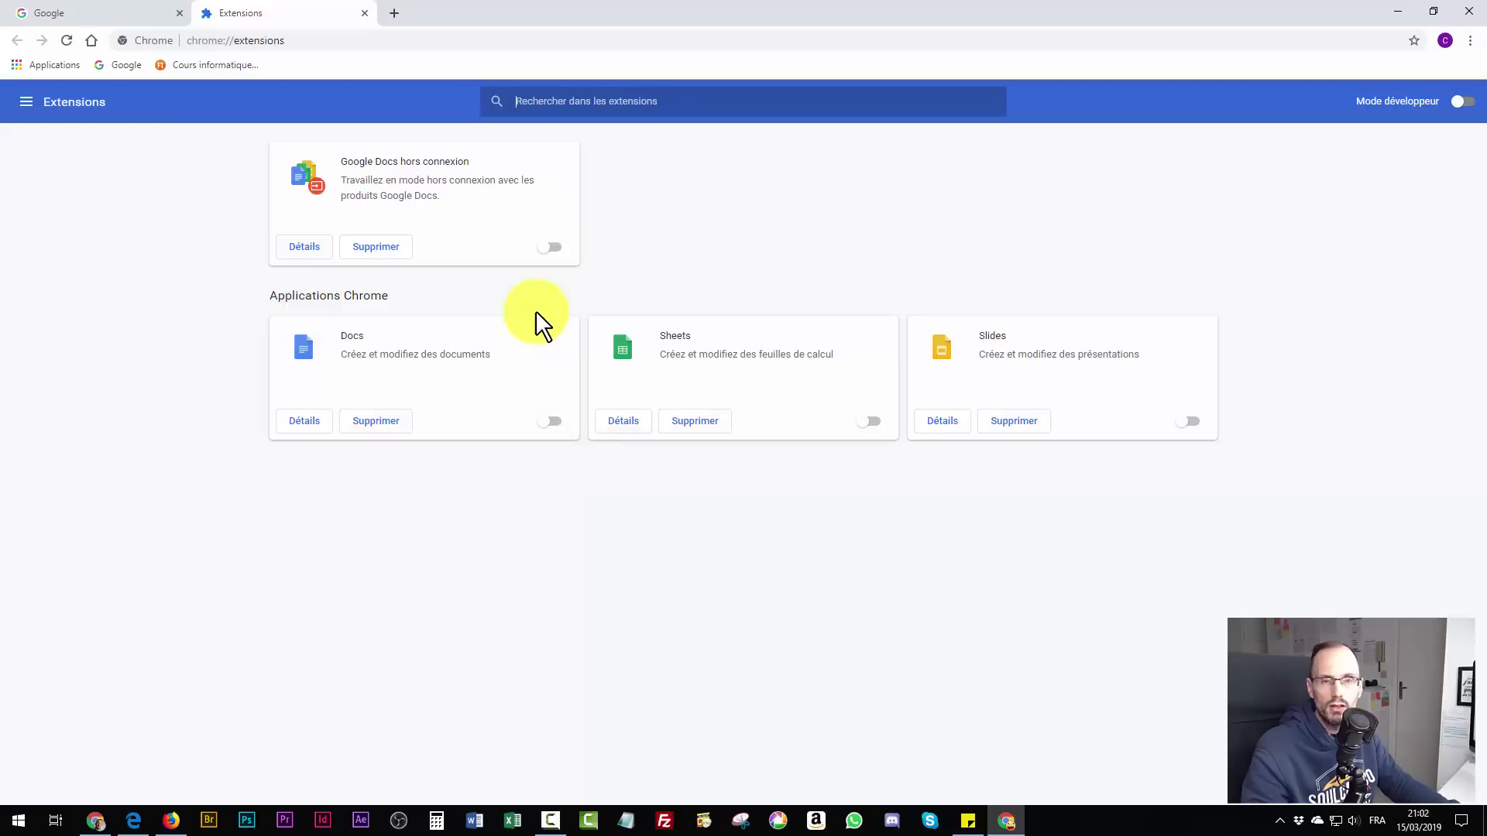
- Enable the Google Docs hors connexion extension and the Docs, Sheets and Slides Chrome applications
click(552, 248)
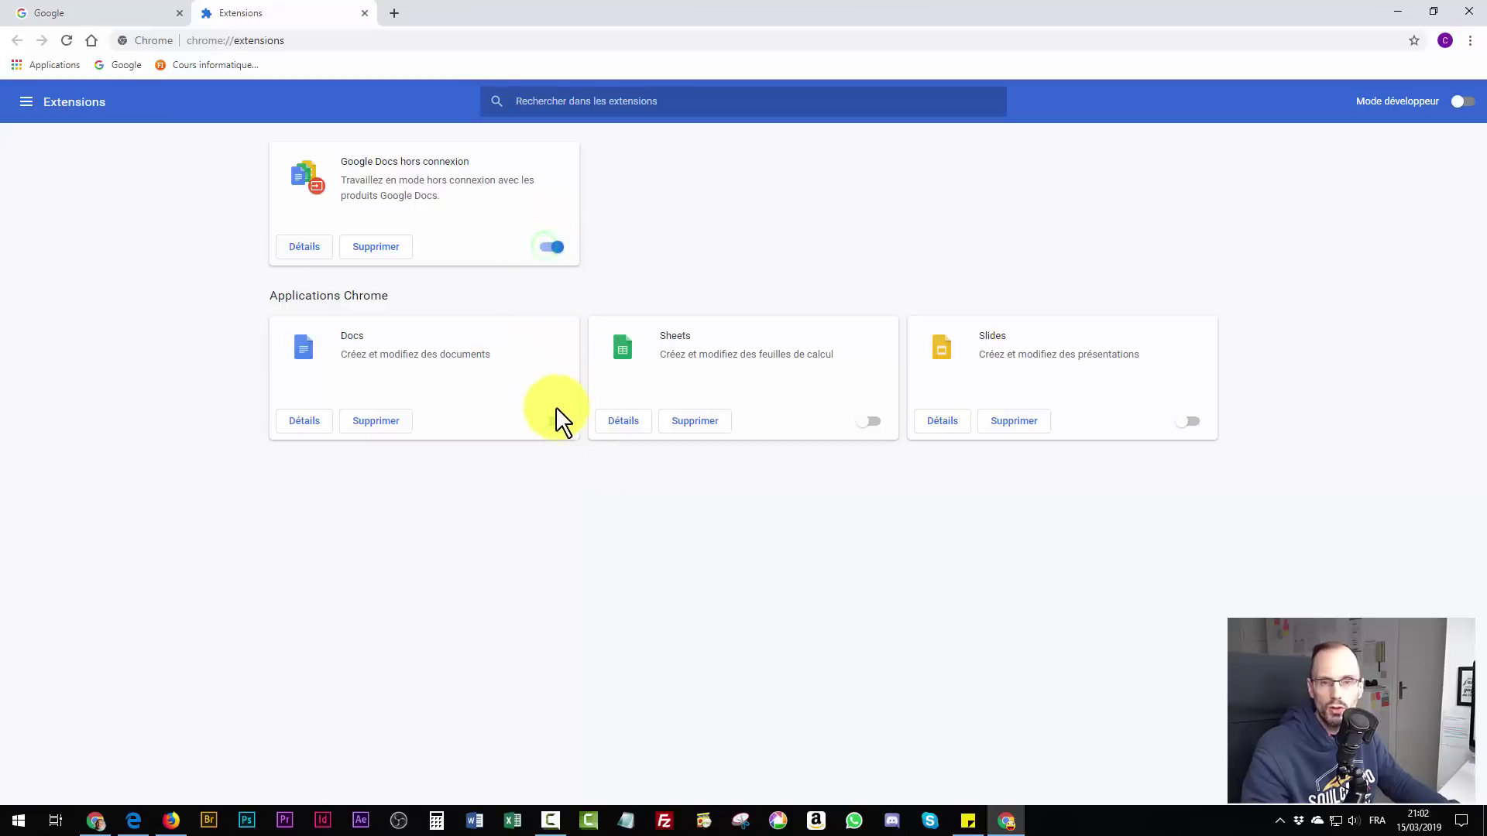
click(552, 422)
click(867, 423)
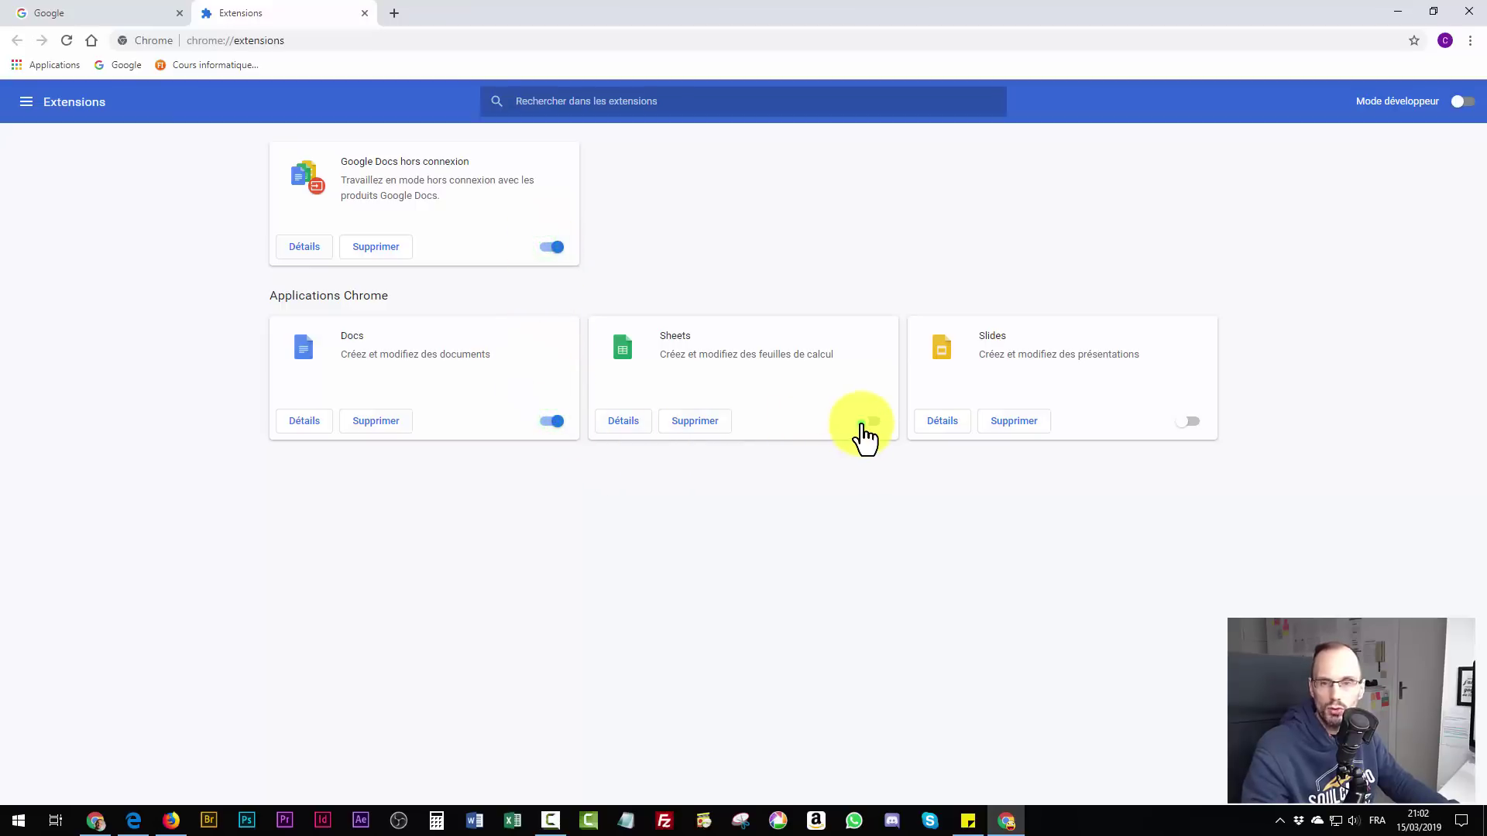
click(1185, 424)
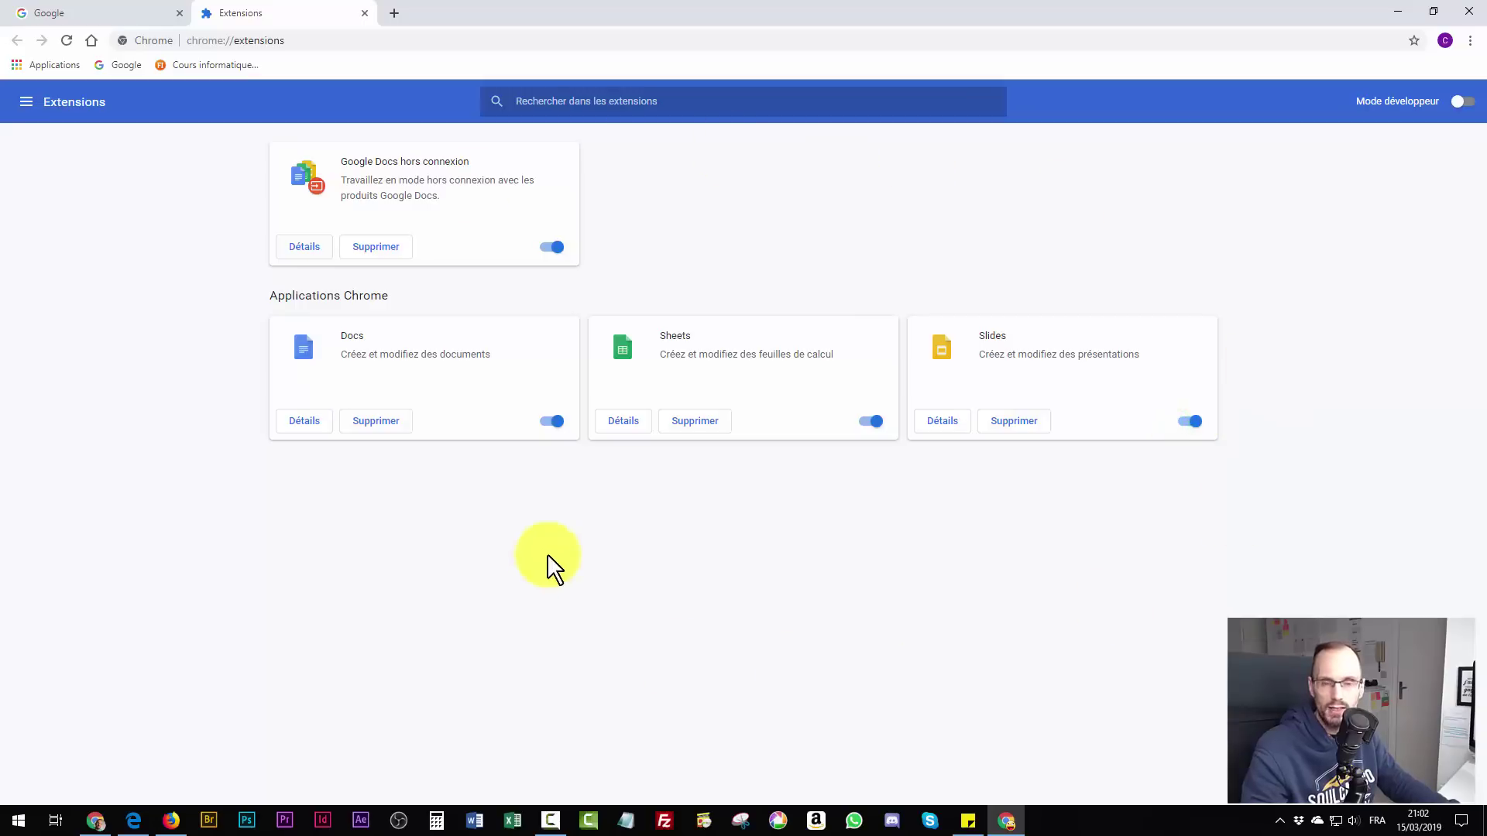
click(565, 418)
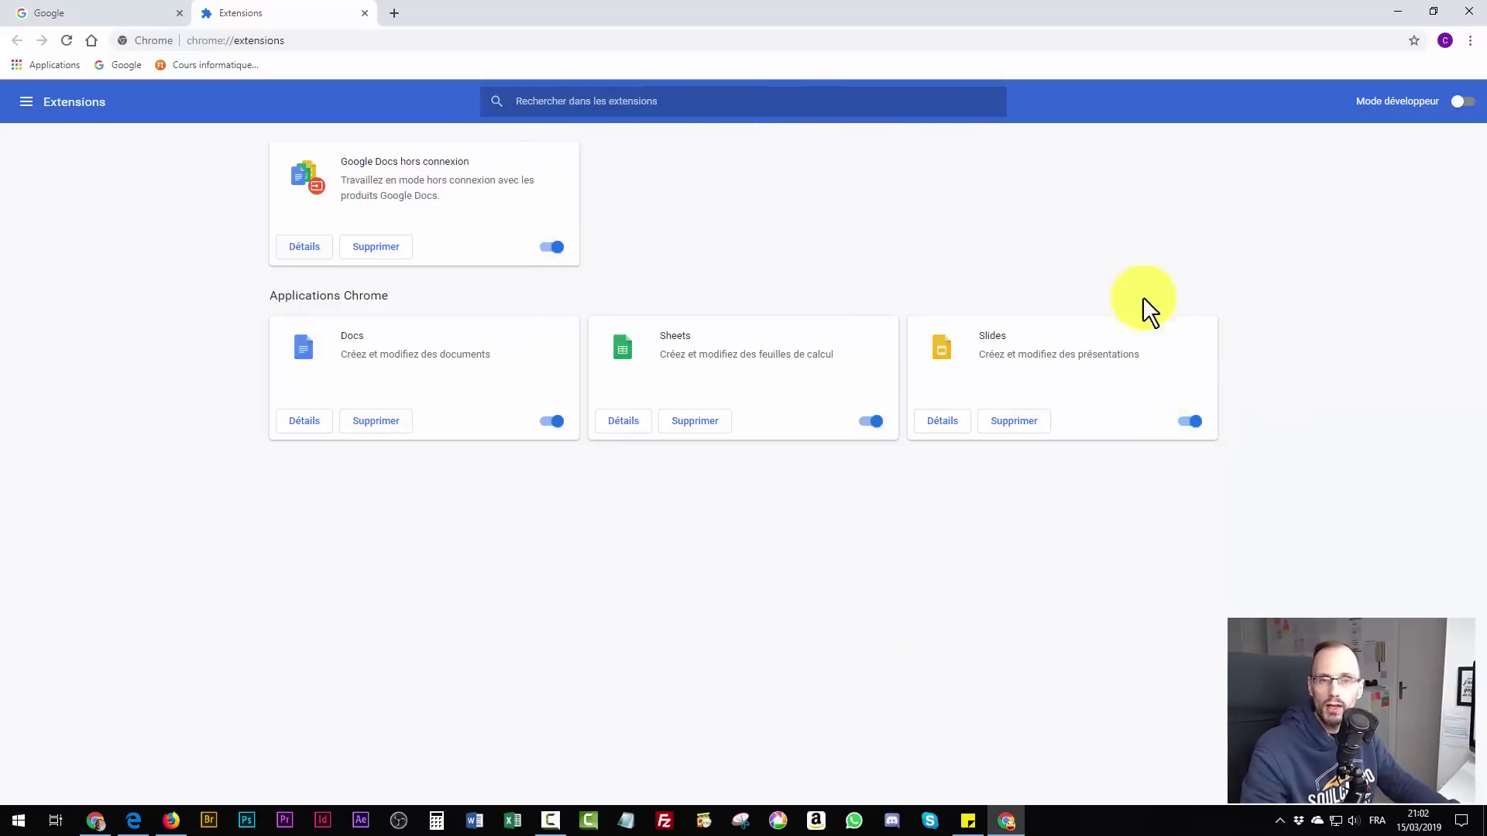
- Disable the Google Docs hors connexion extension and the Docs, Sheets and Slides applications
click(554, 247)
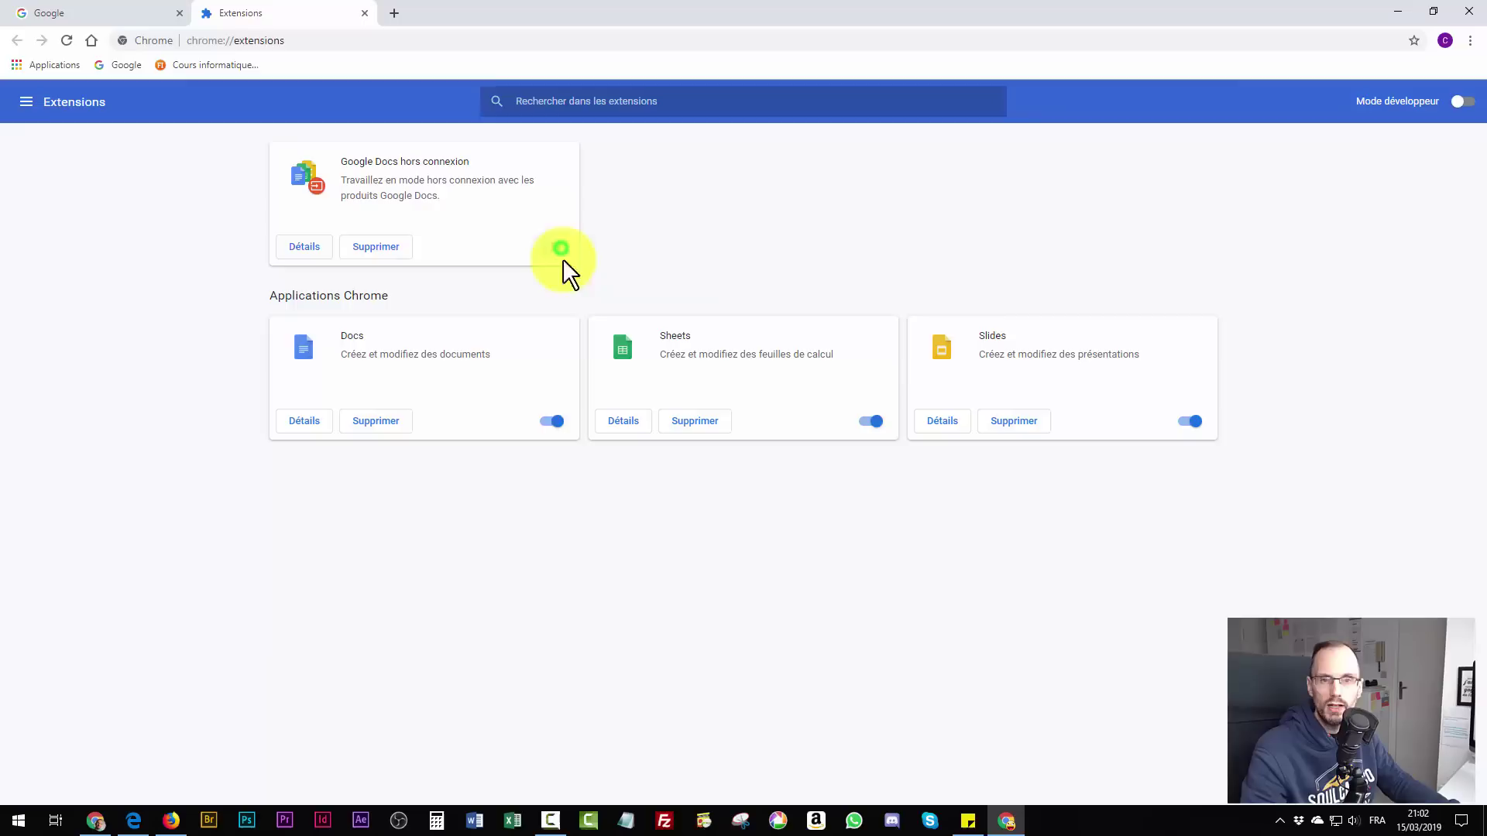
click(554, 423)
click(872, 423)
click(1197, 425)
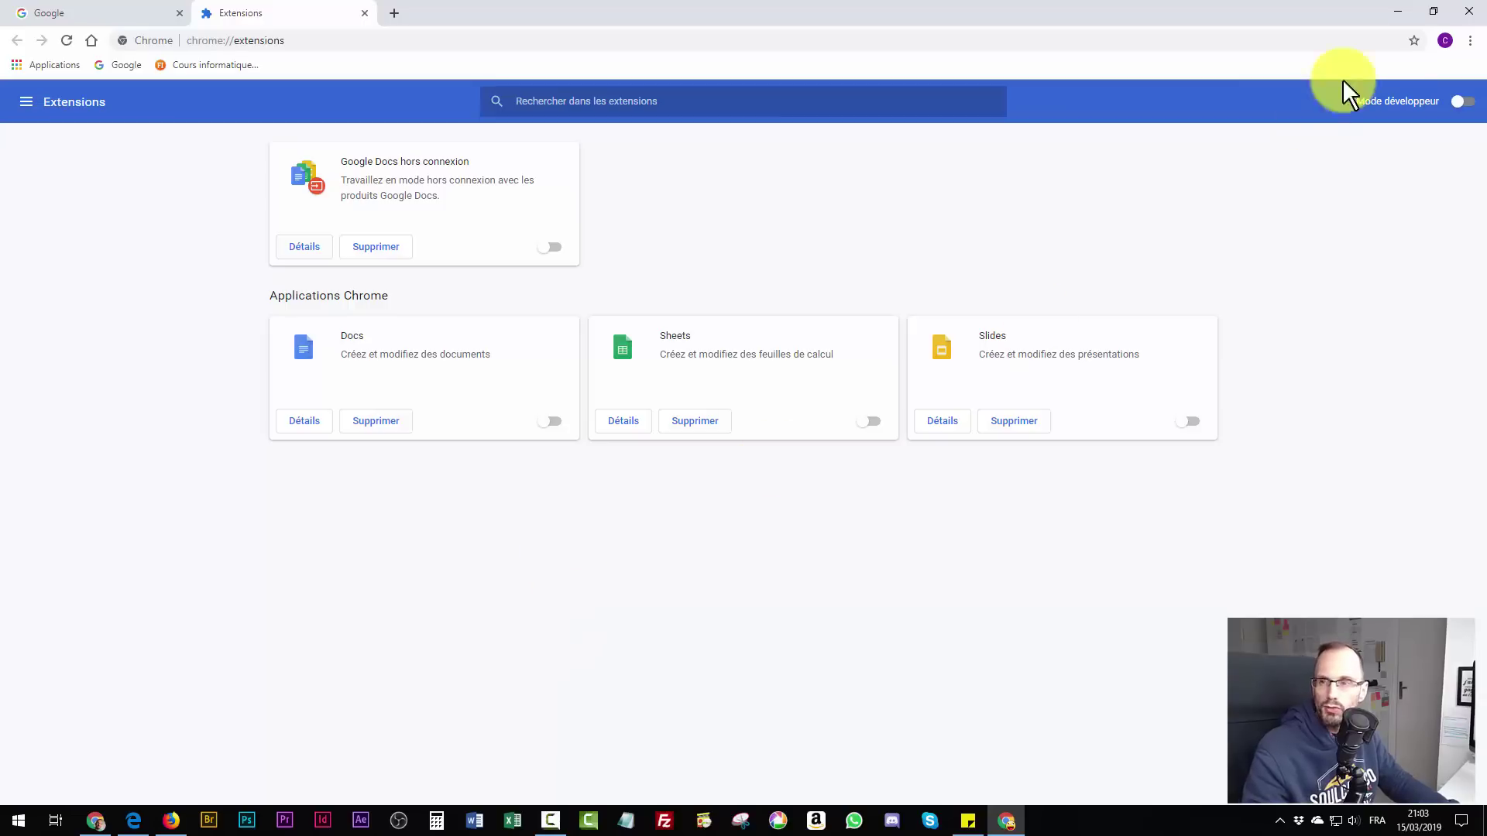
click(544, 251)
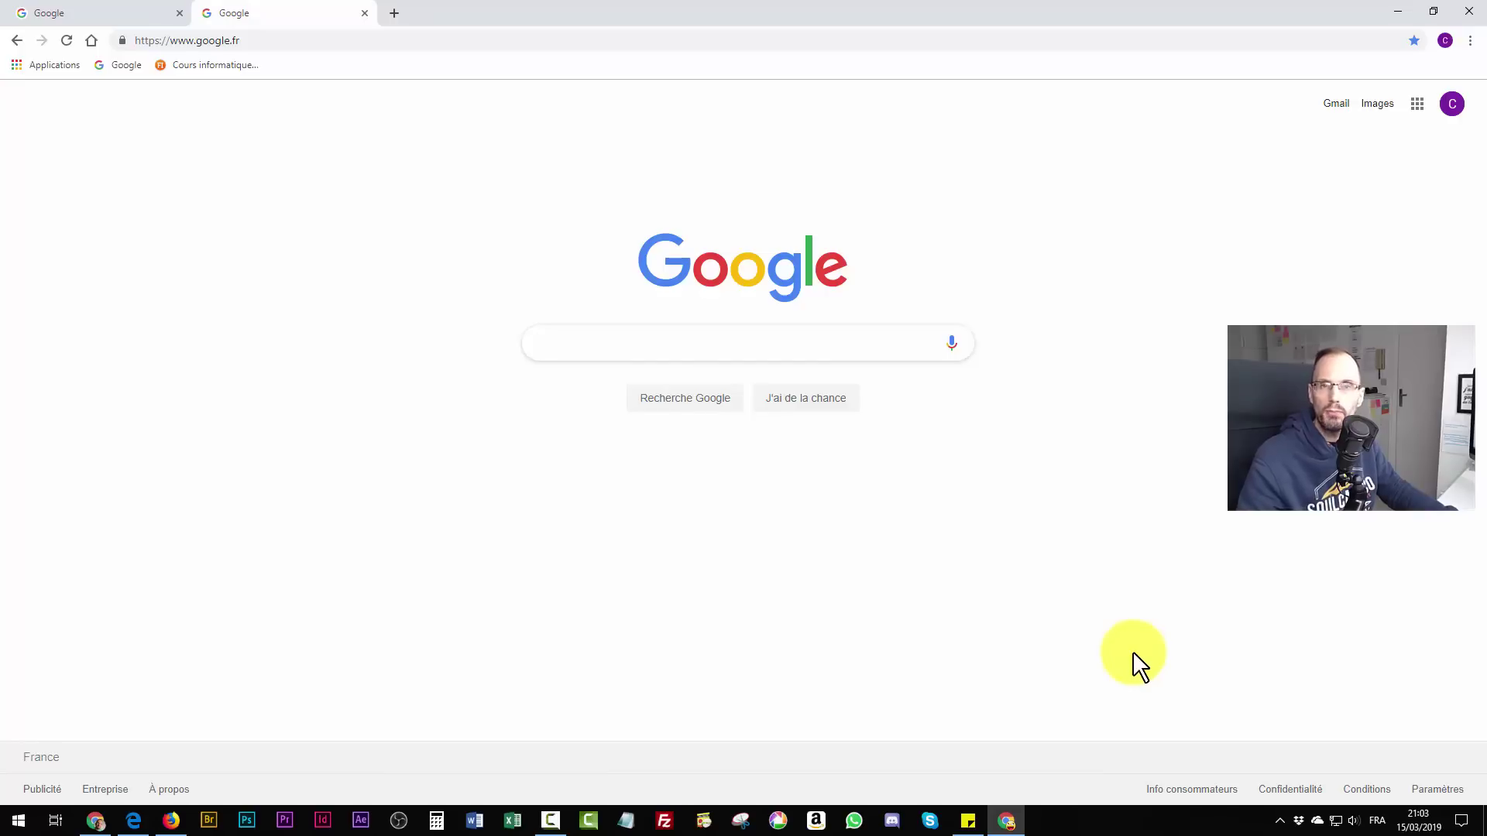
- Open Gmail in its simplified HTML view while it loads, and return to the Google home page
click(1337, 106)
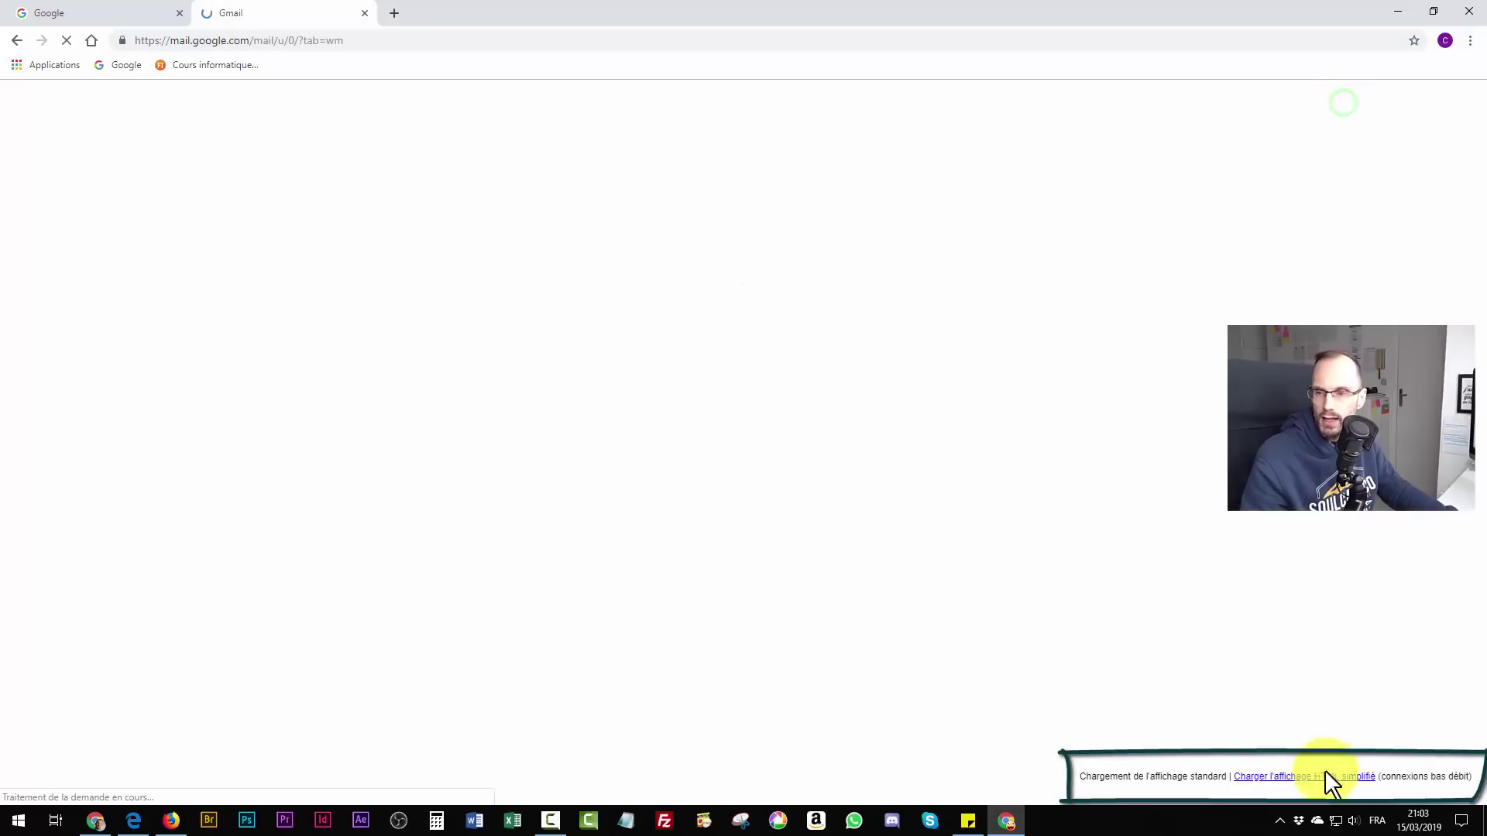
click(1303, 781)
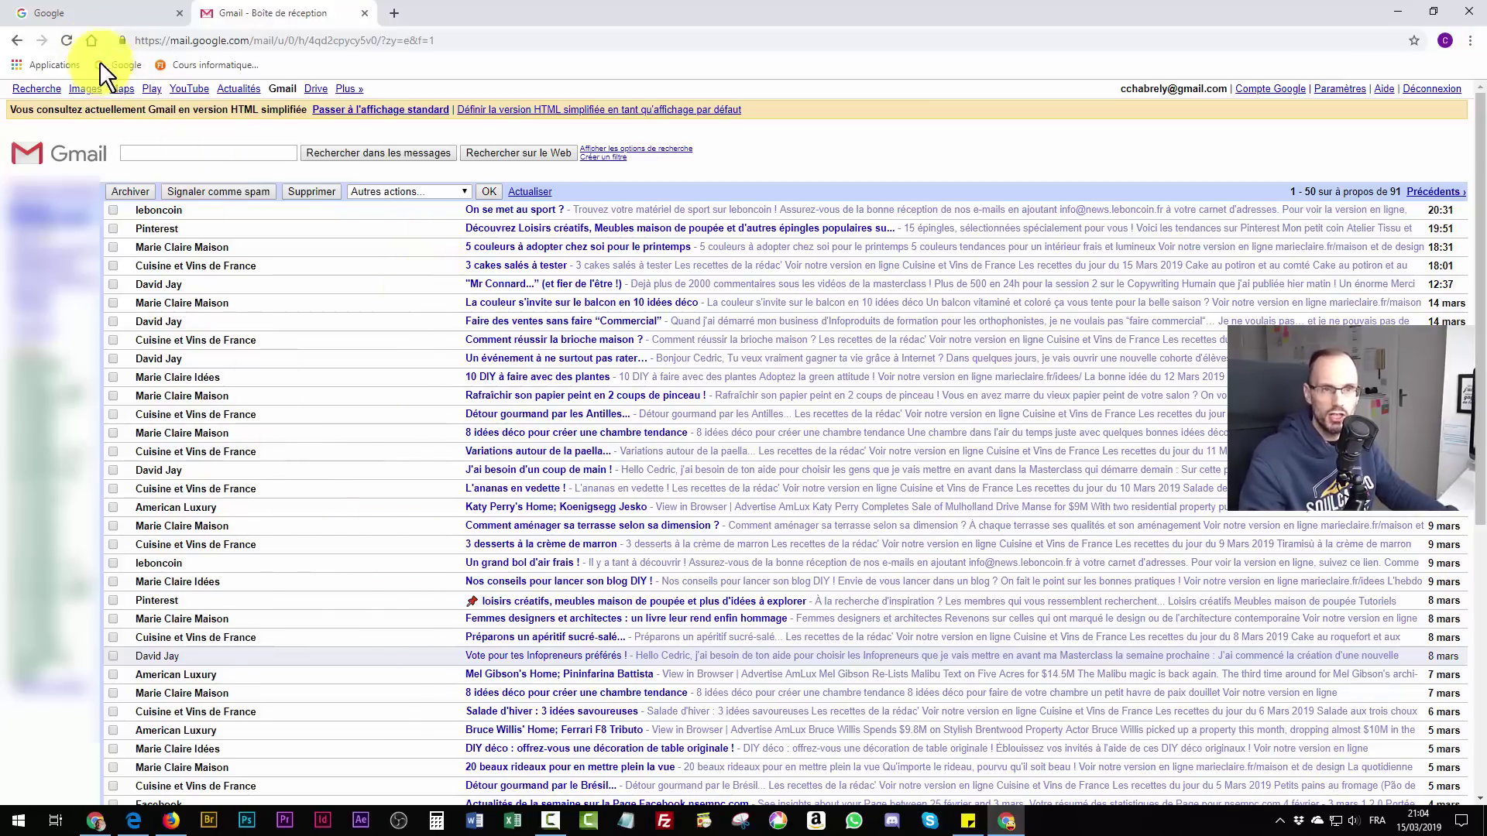
click(90, 41)
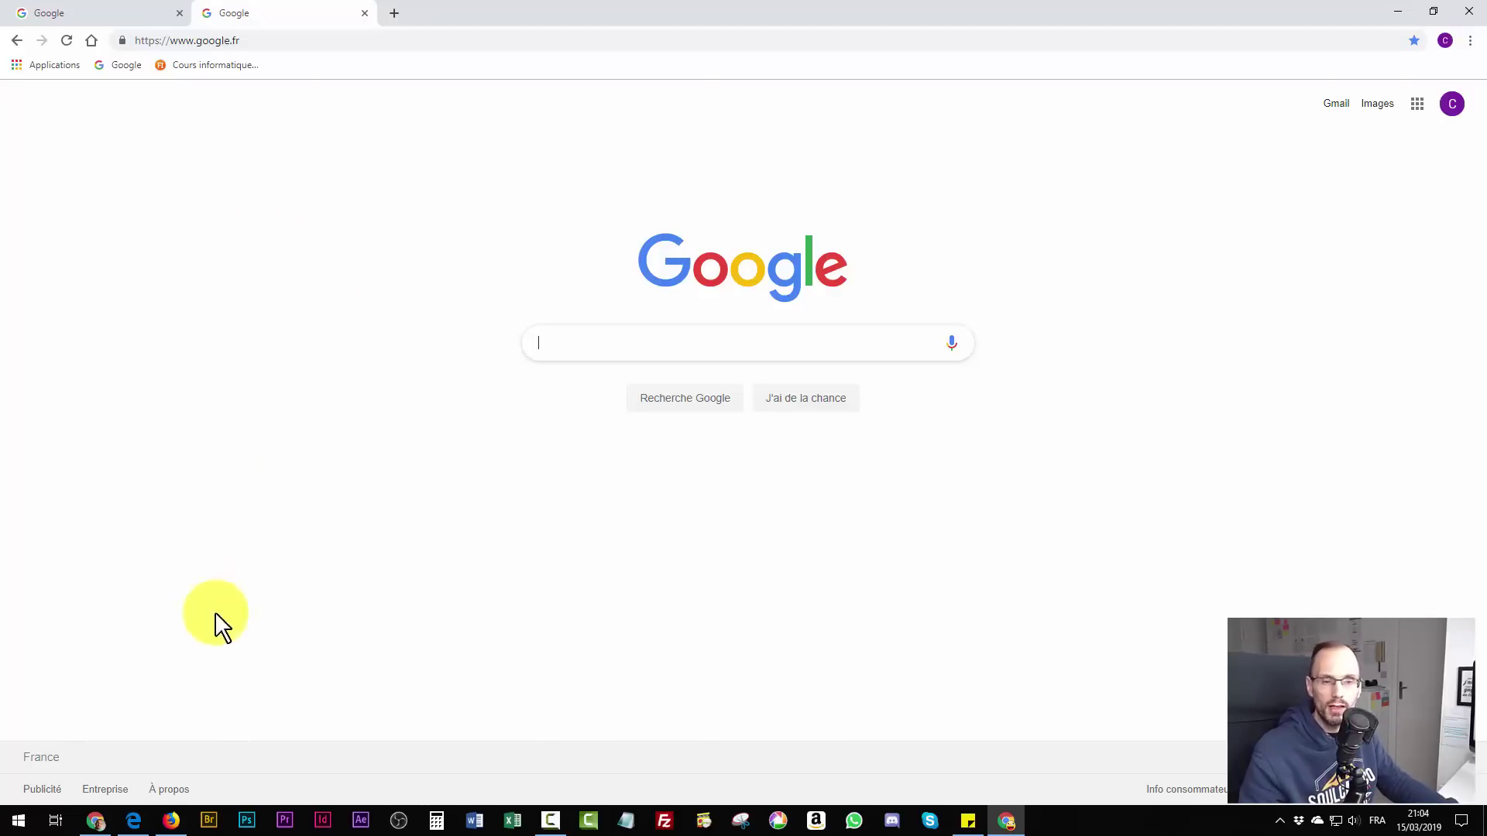
- Switch to Microsoft Edge and open Gmail in a new tab from the Google home page
click(133, 819)
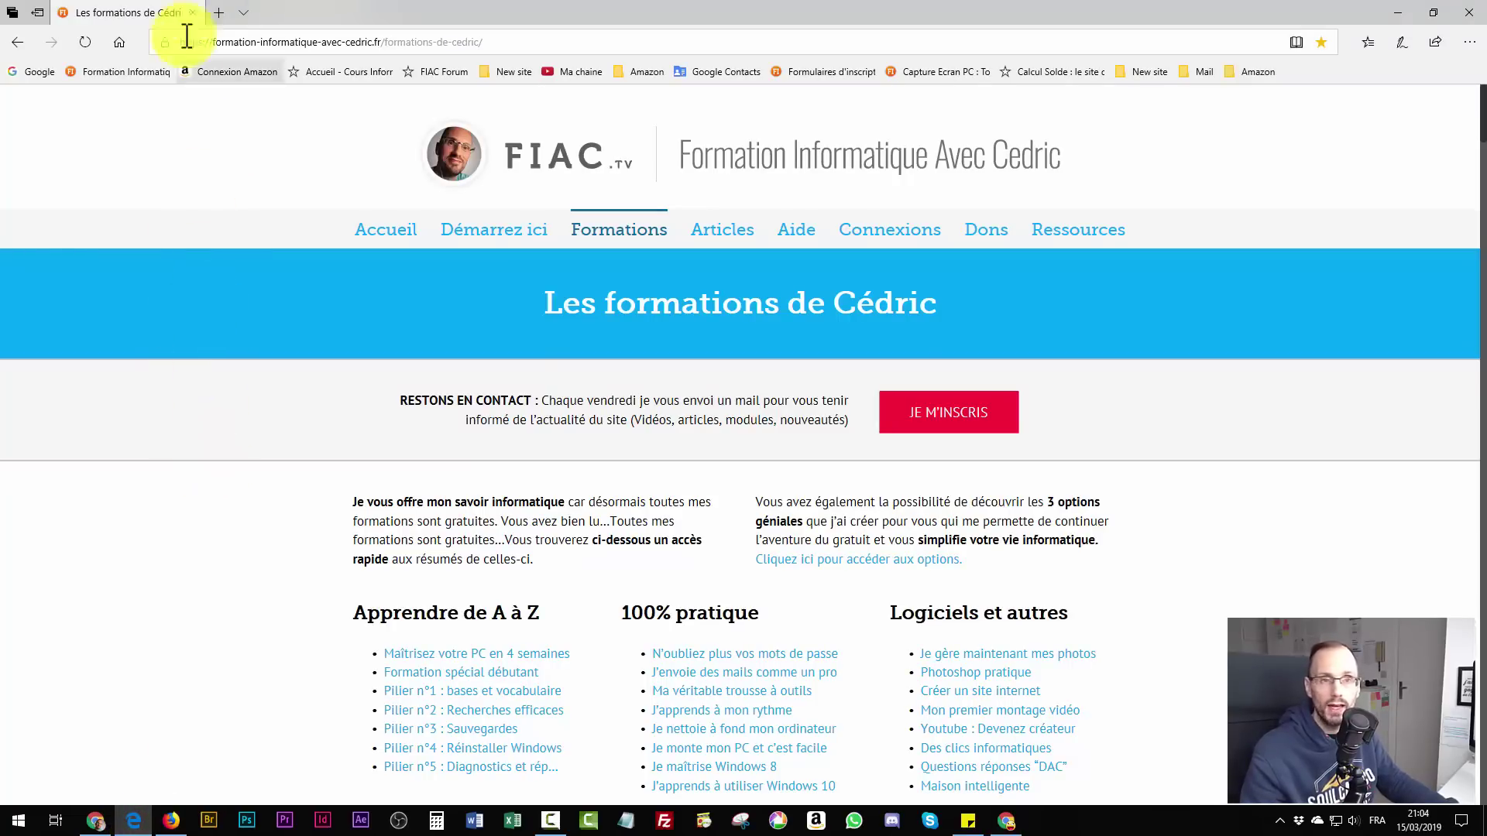
click(218, 13)
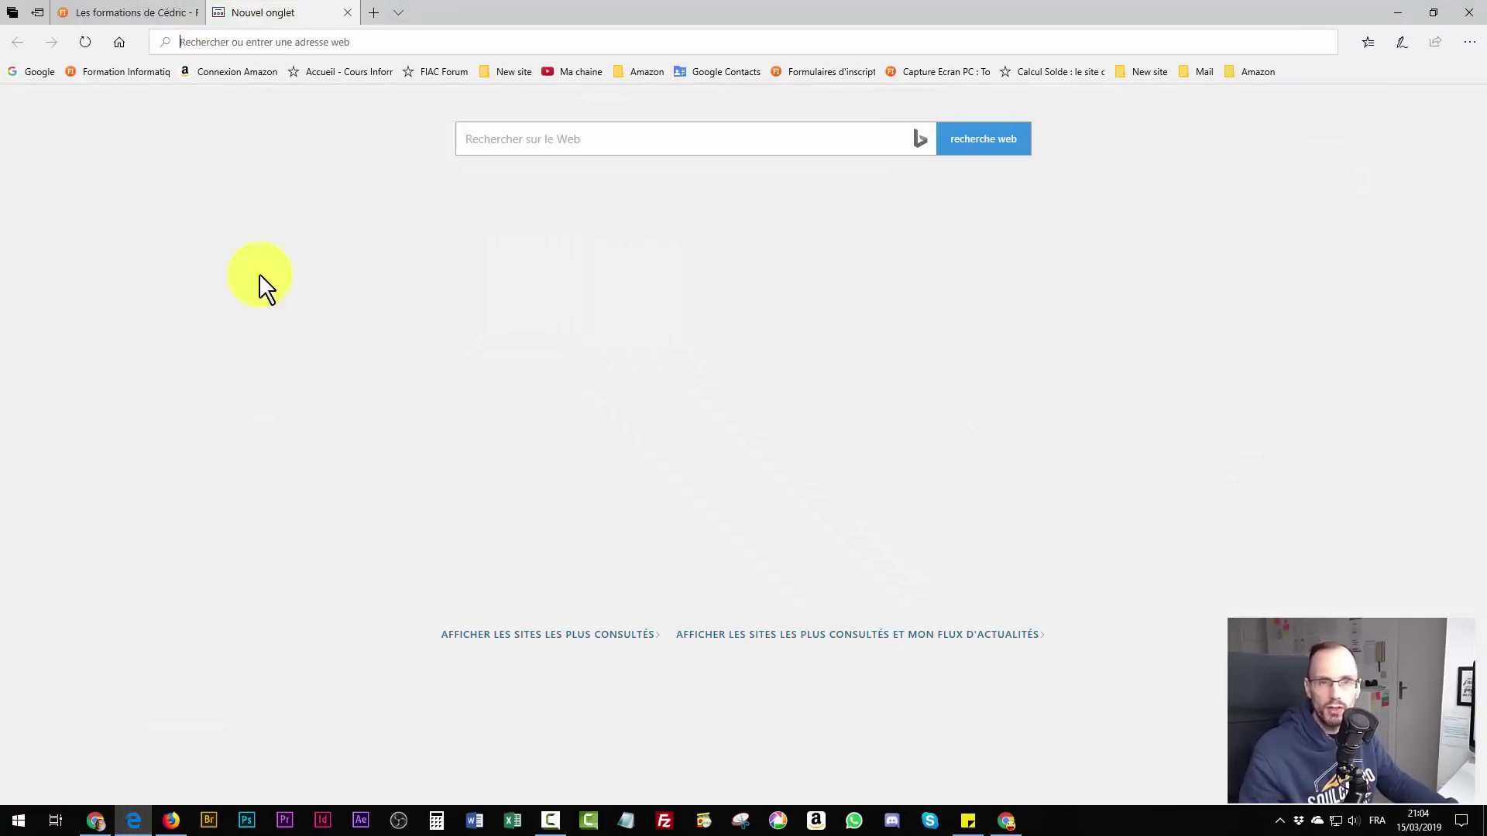
click(118, 42)
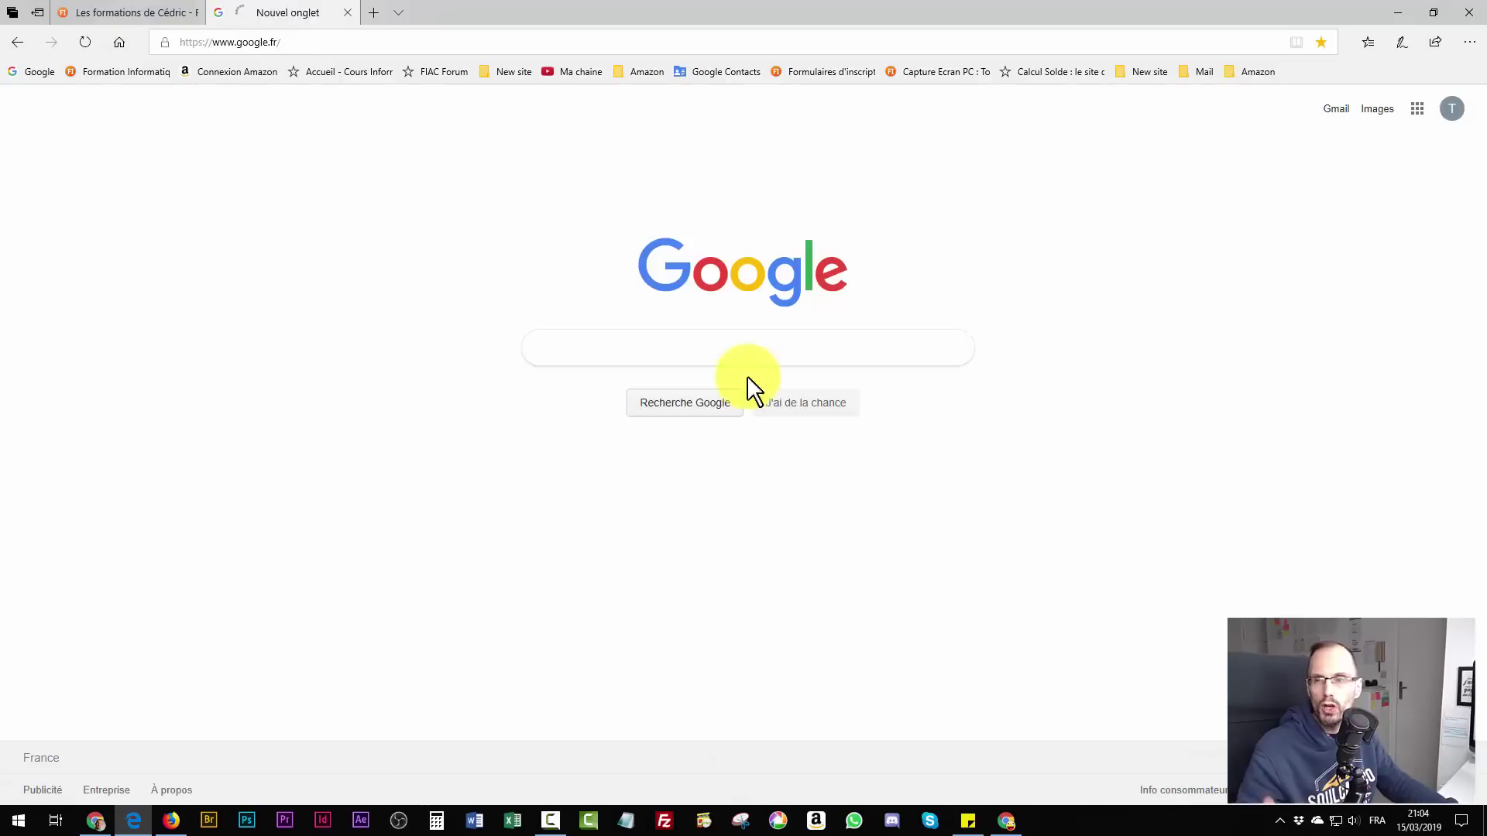
click(1331, 117)
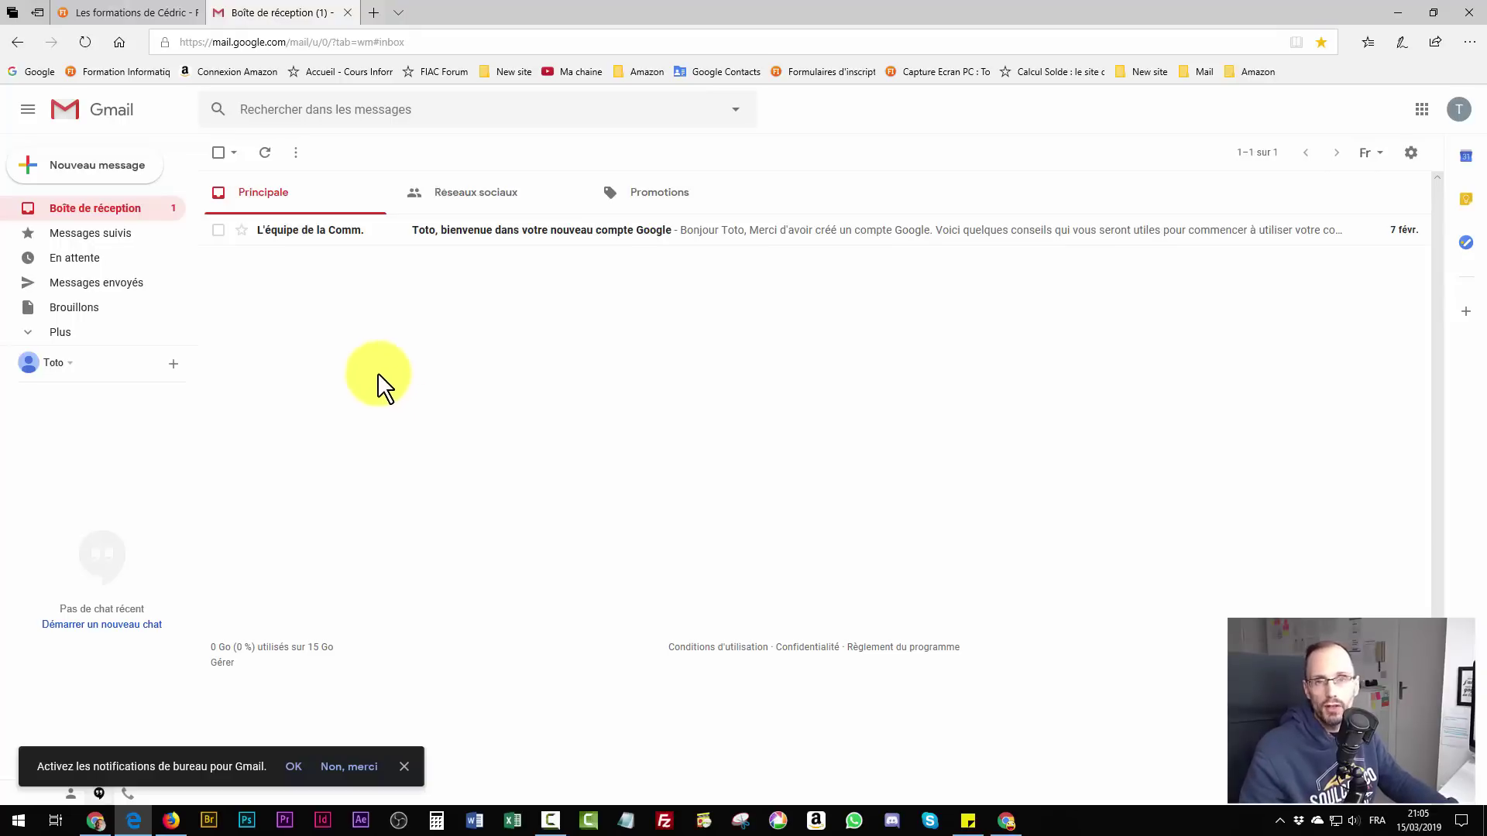
- Open the Windows Task Manager over the browser and examine the computer's performance graphs
right_click(1122, 820)
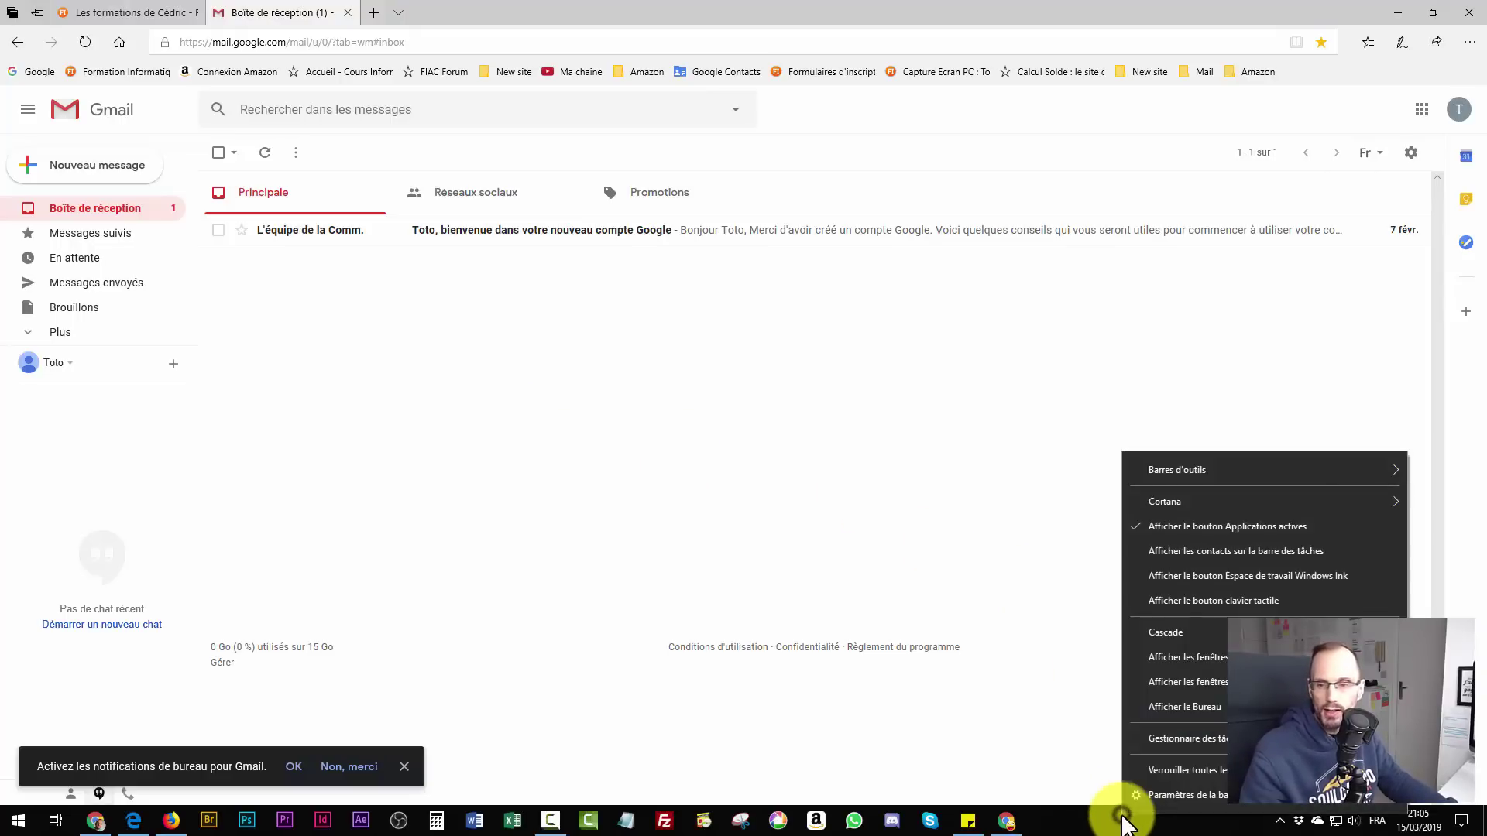
click(1152, 737)
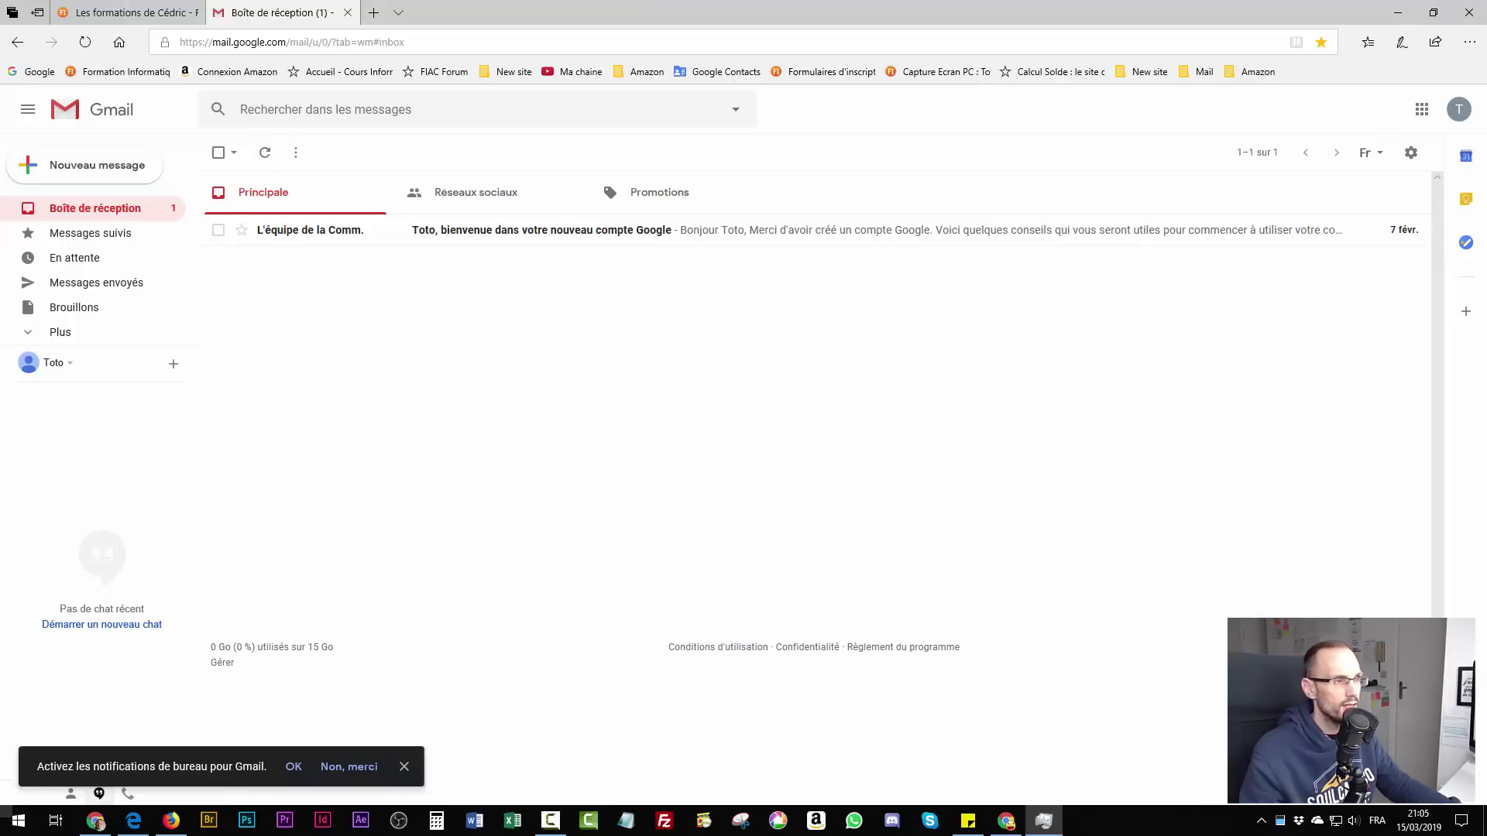
drag(996, 330, 1045, 267)
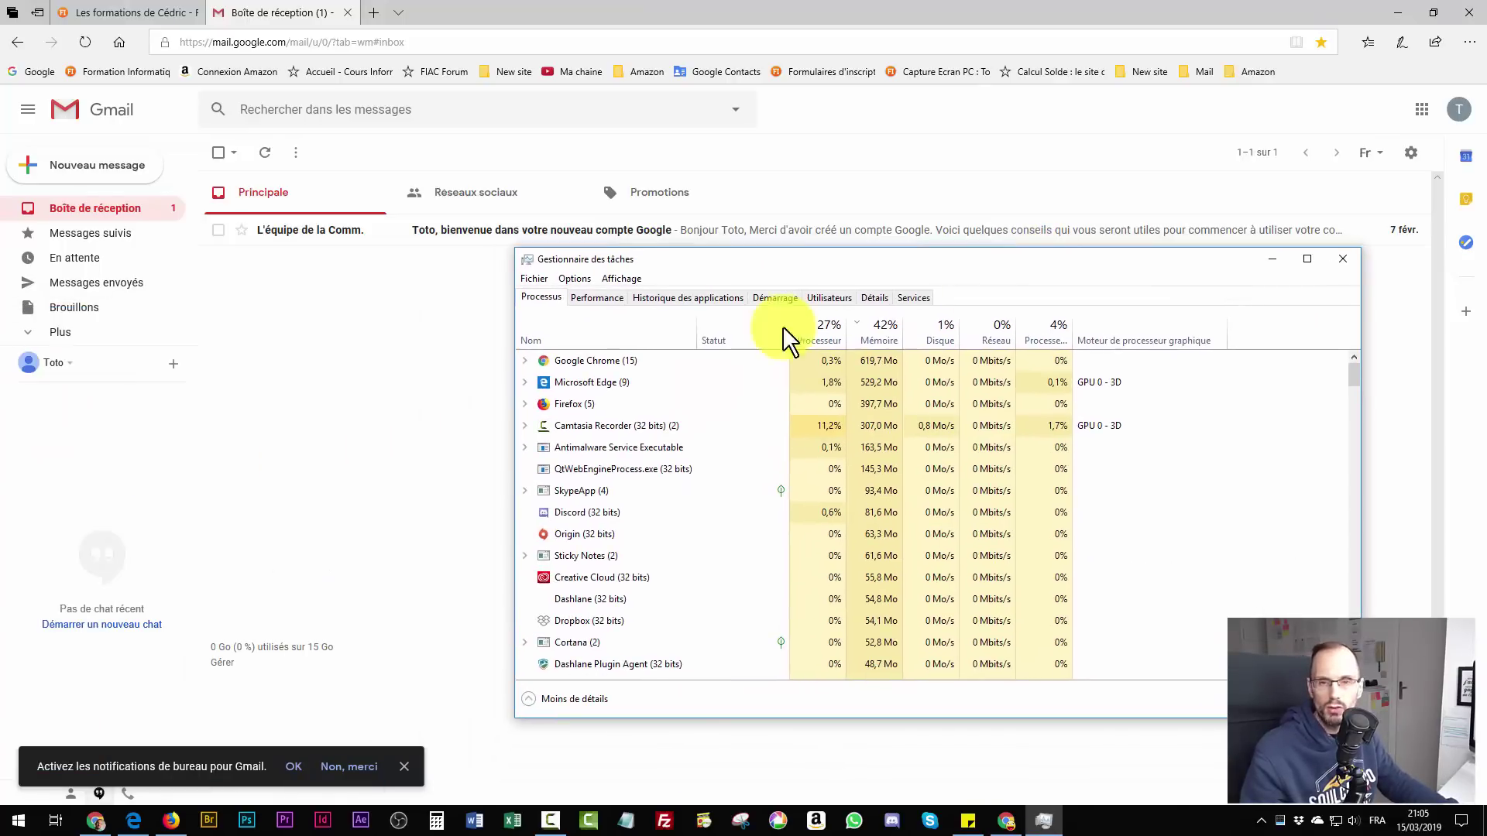
click(602, 298)
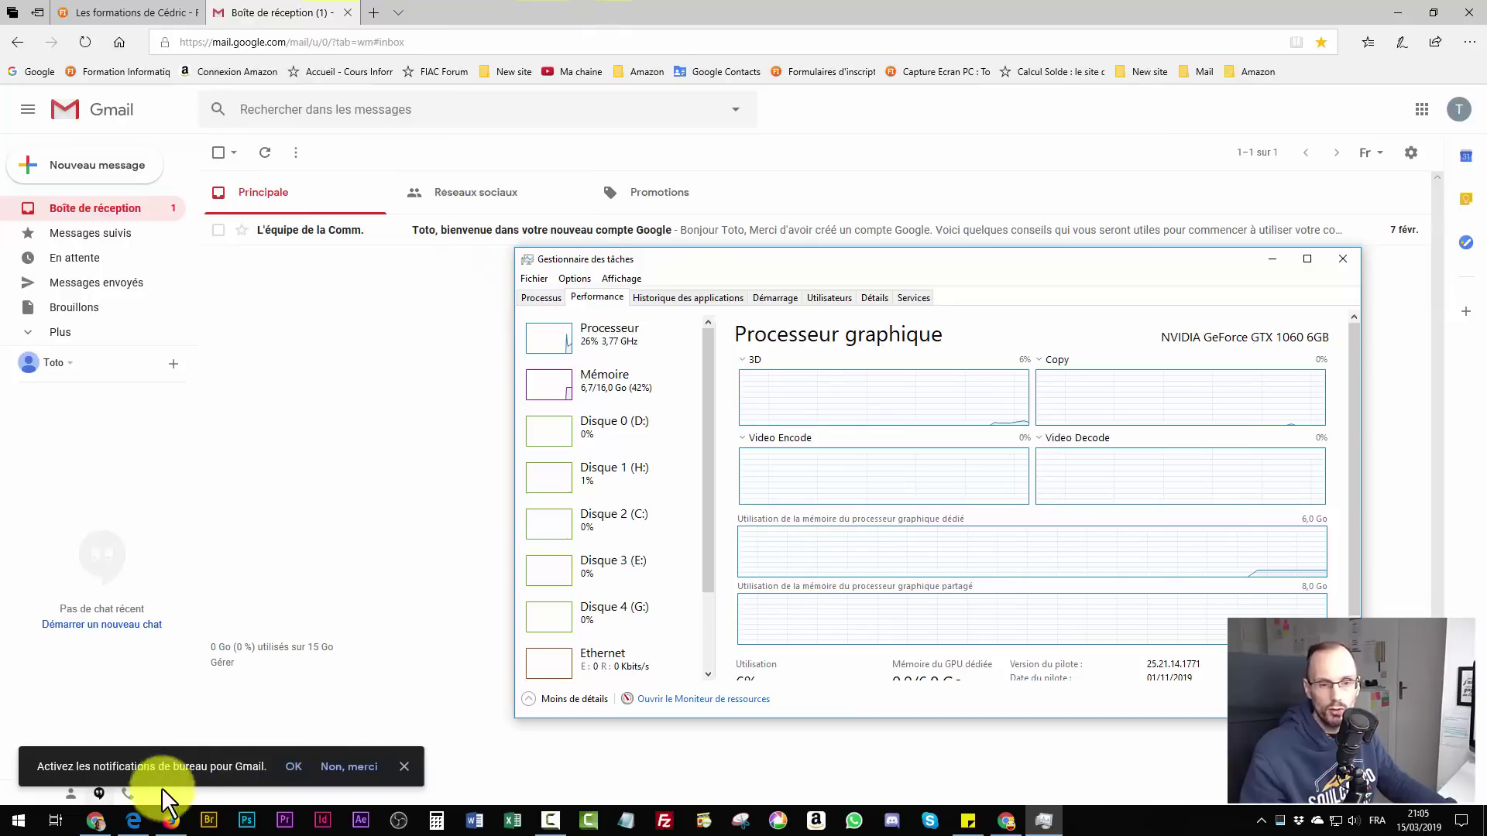
click(97, 823)
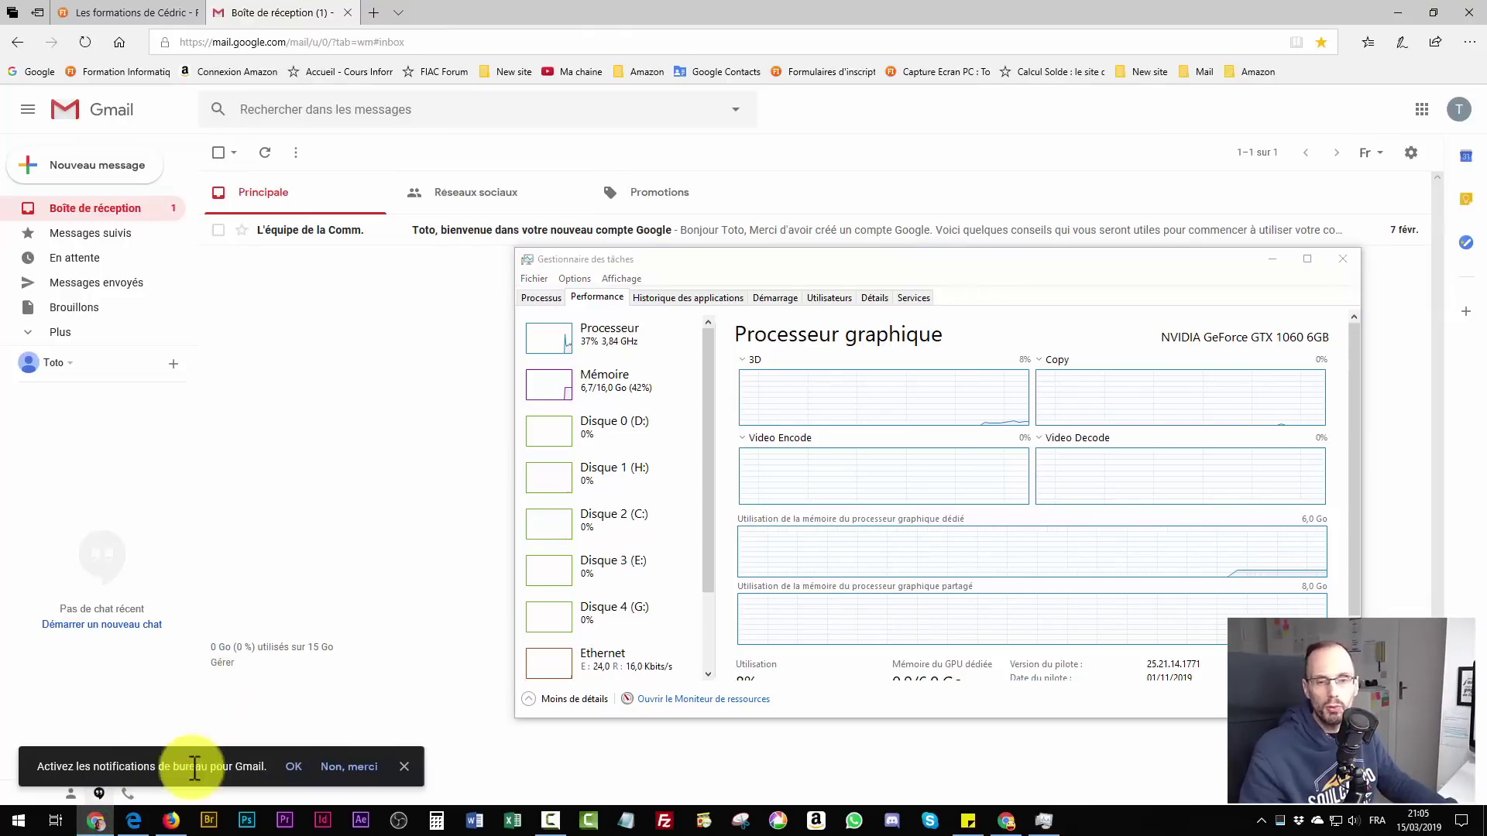
- Switch to Chrome and open Gmail while monitoring performance in the Task Manager set aside over the page, and close the Task Manager
click(1004, 823)
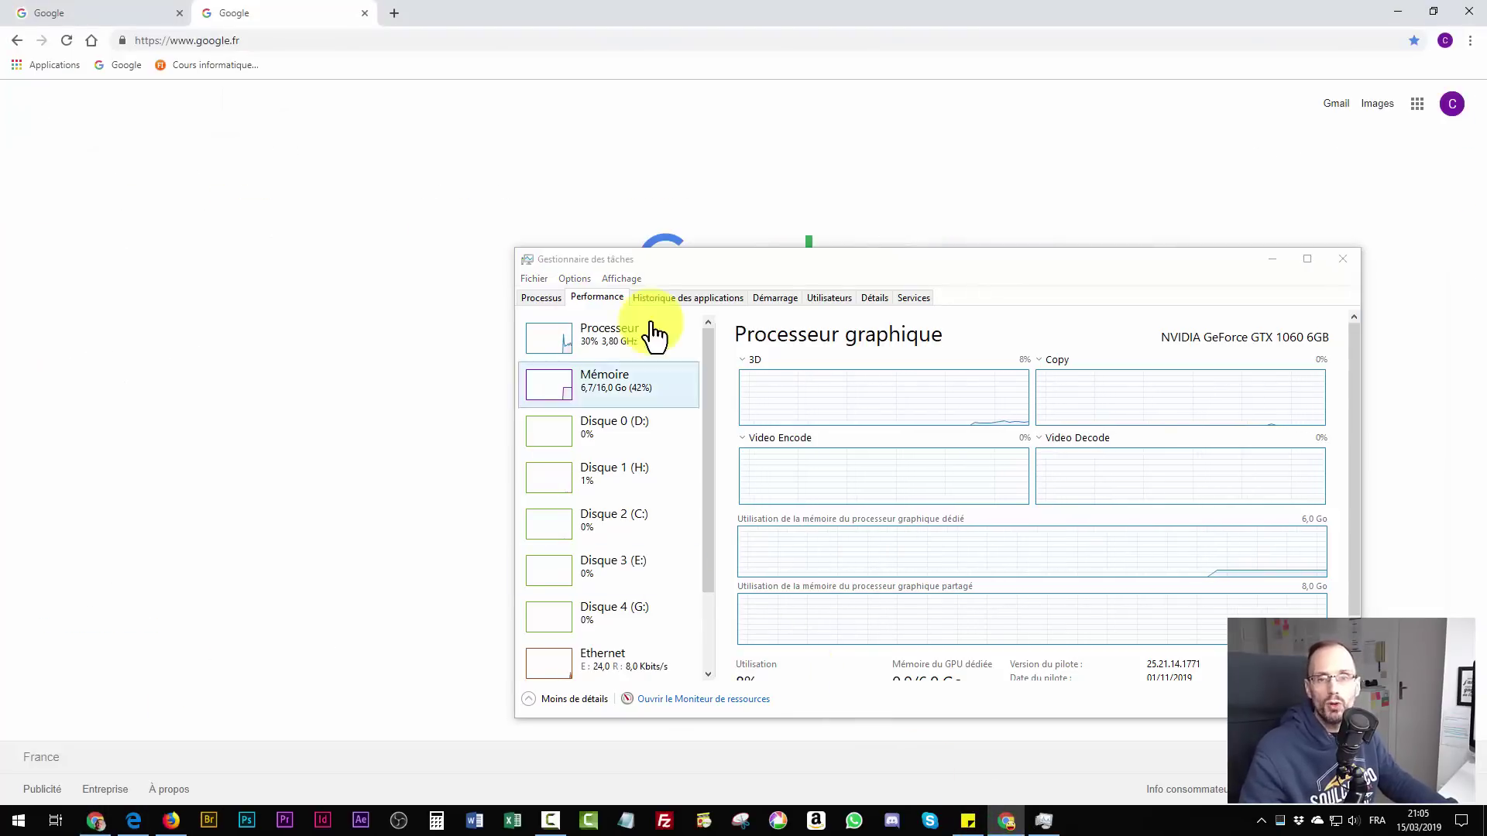
click(757, 273)
drag(896, 259, 1008, 271)
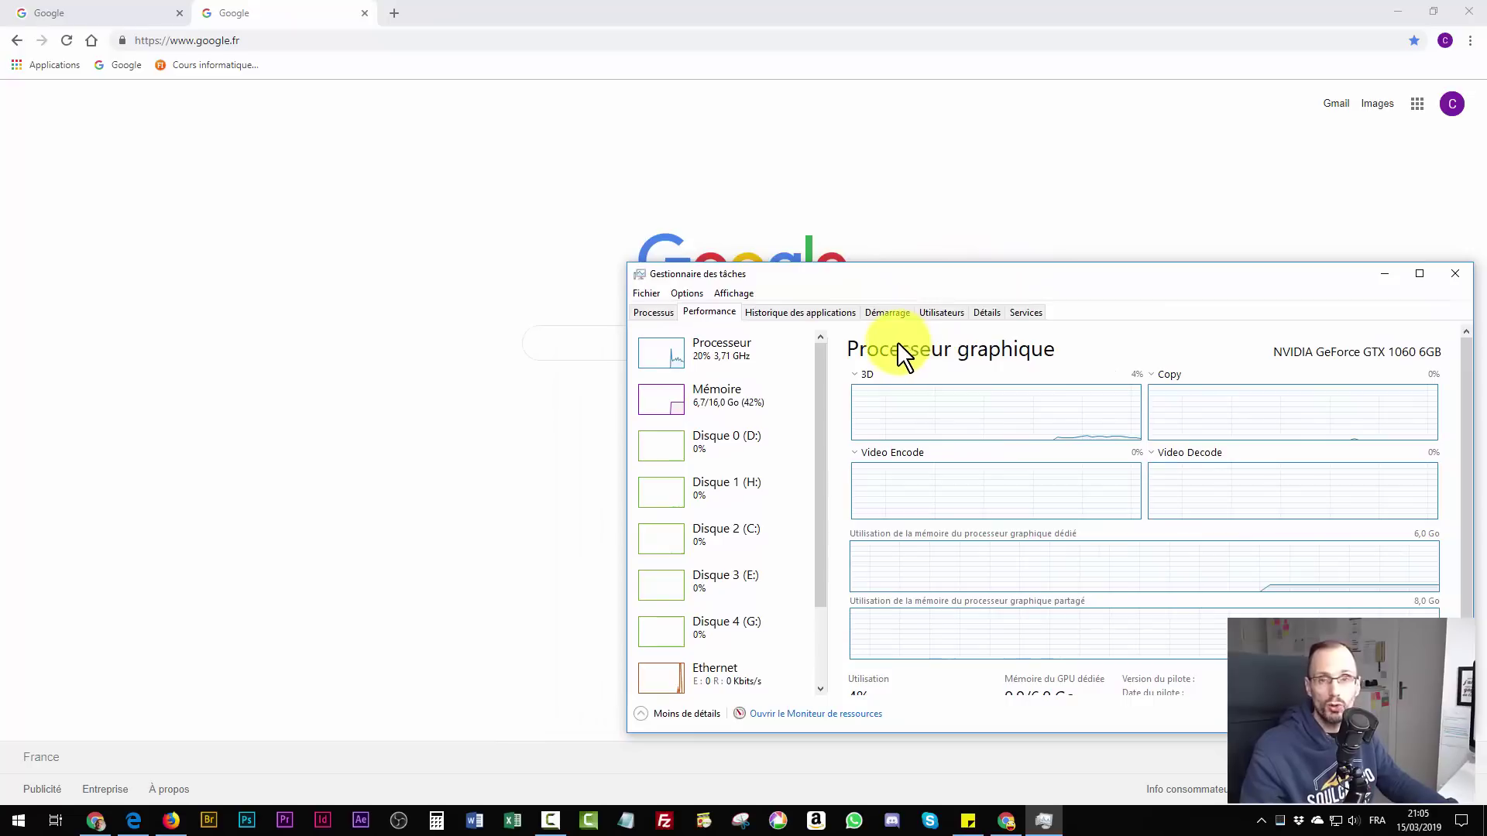
click(1334, 106)
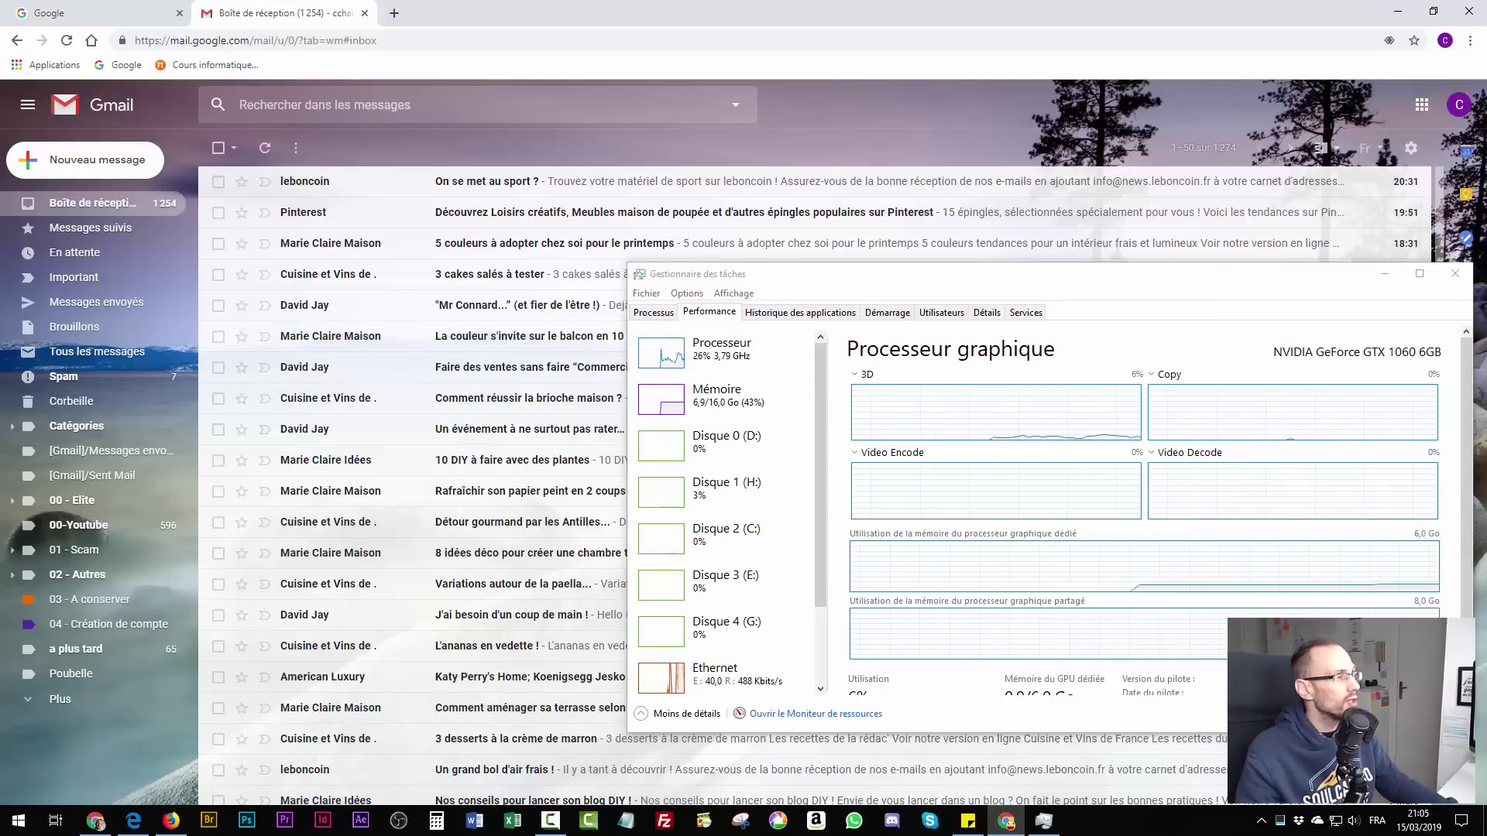
key(alt+Tab)
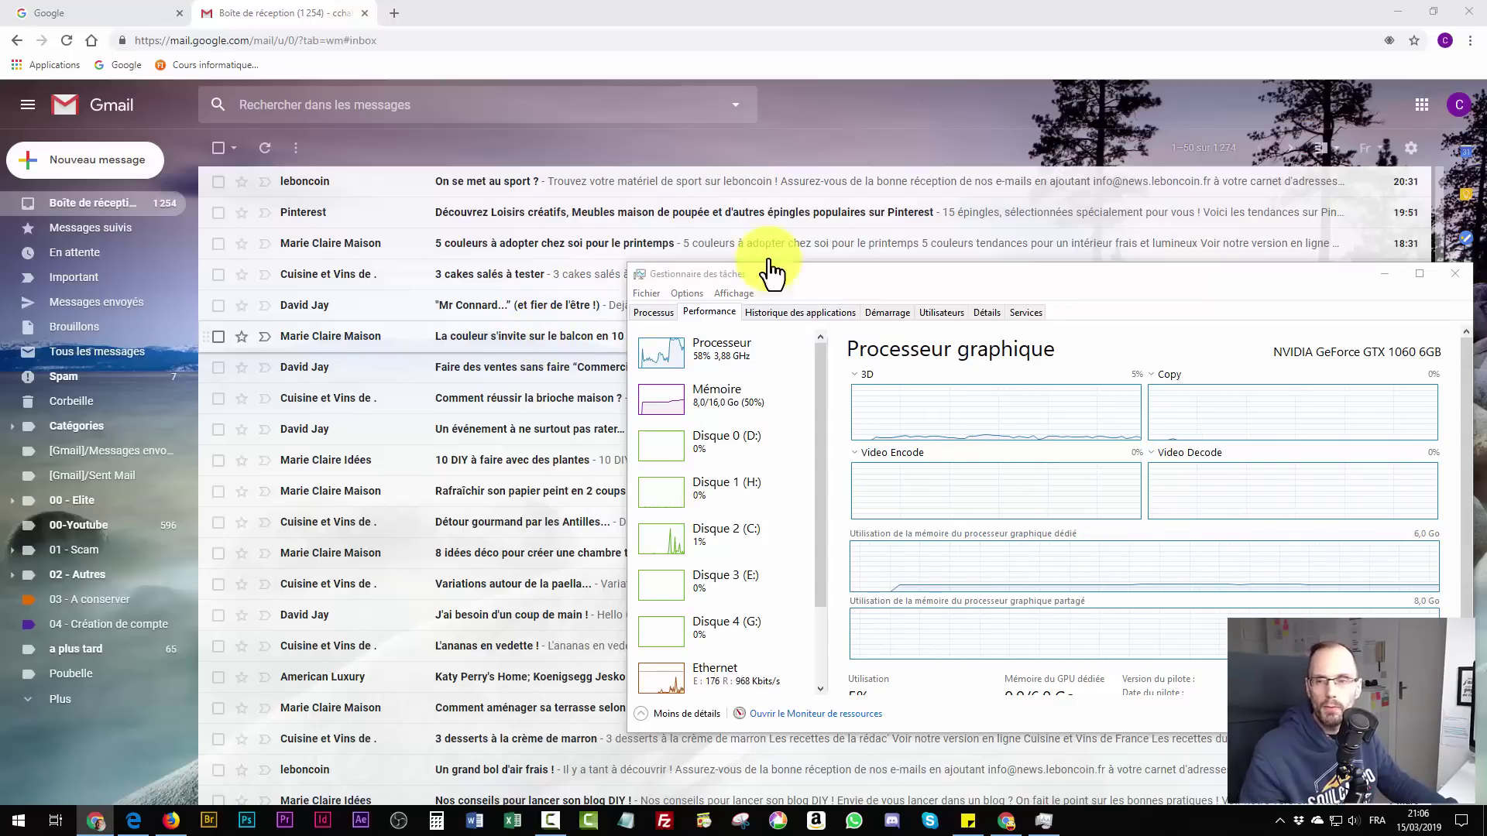
key(alt+F4)
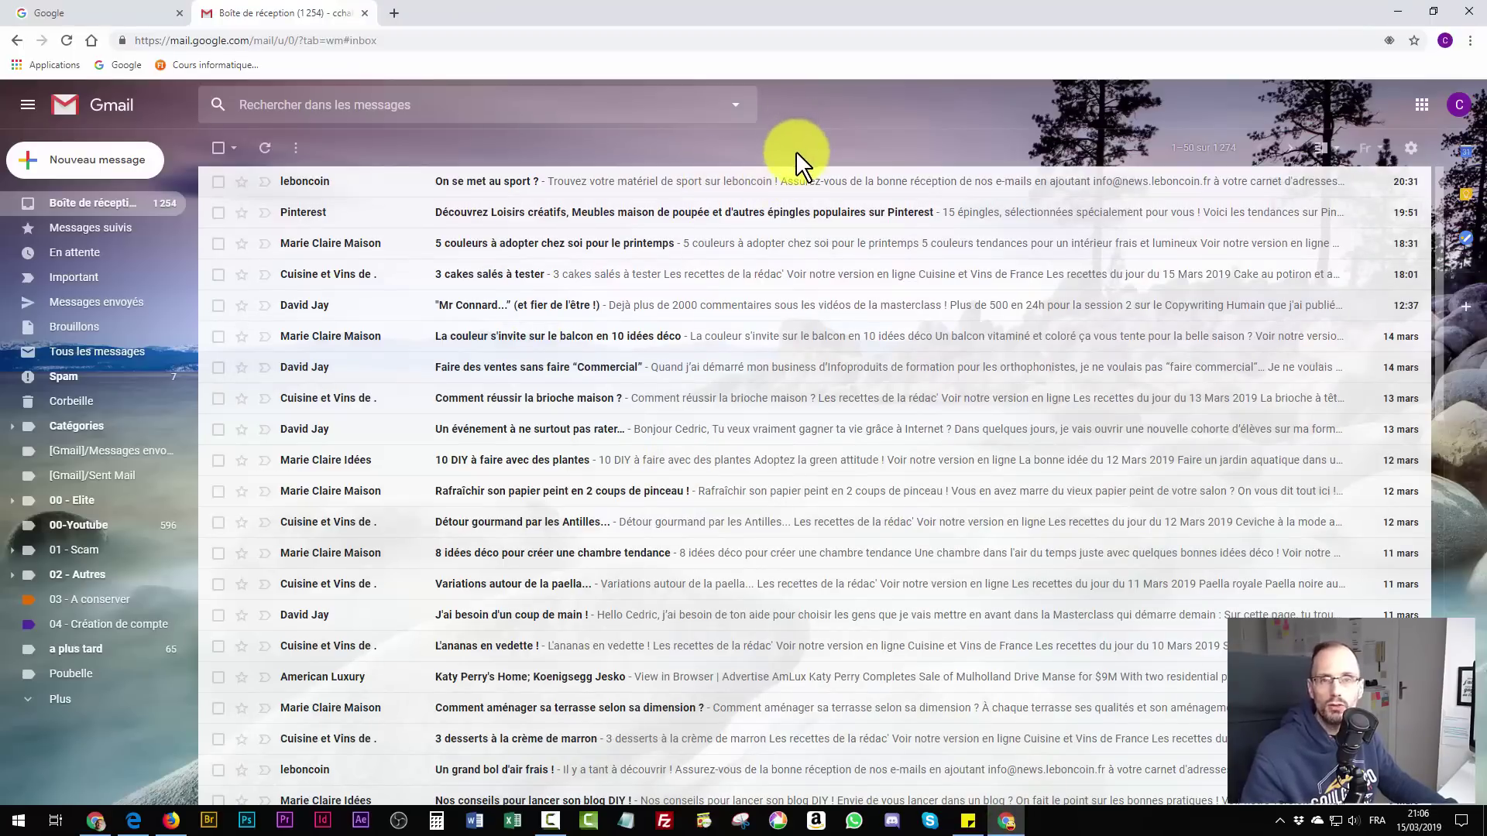
- Reset Chrome to its default settings from the advanced settings, confirming the reset
click(1470, 42)
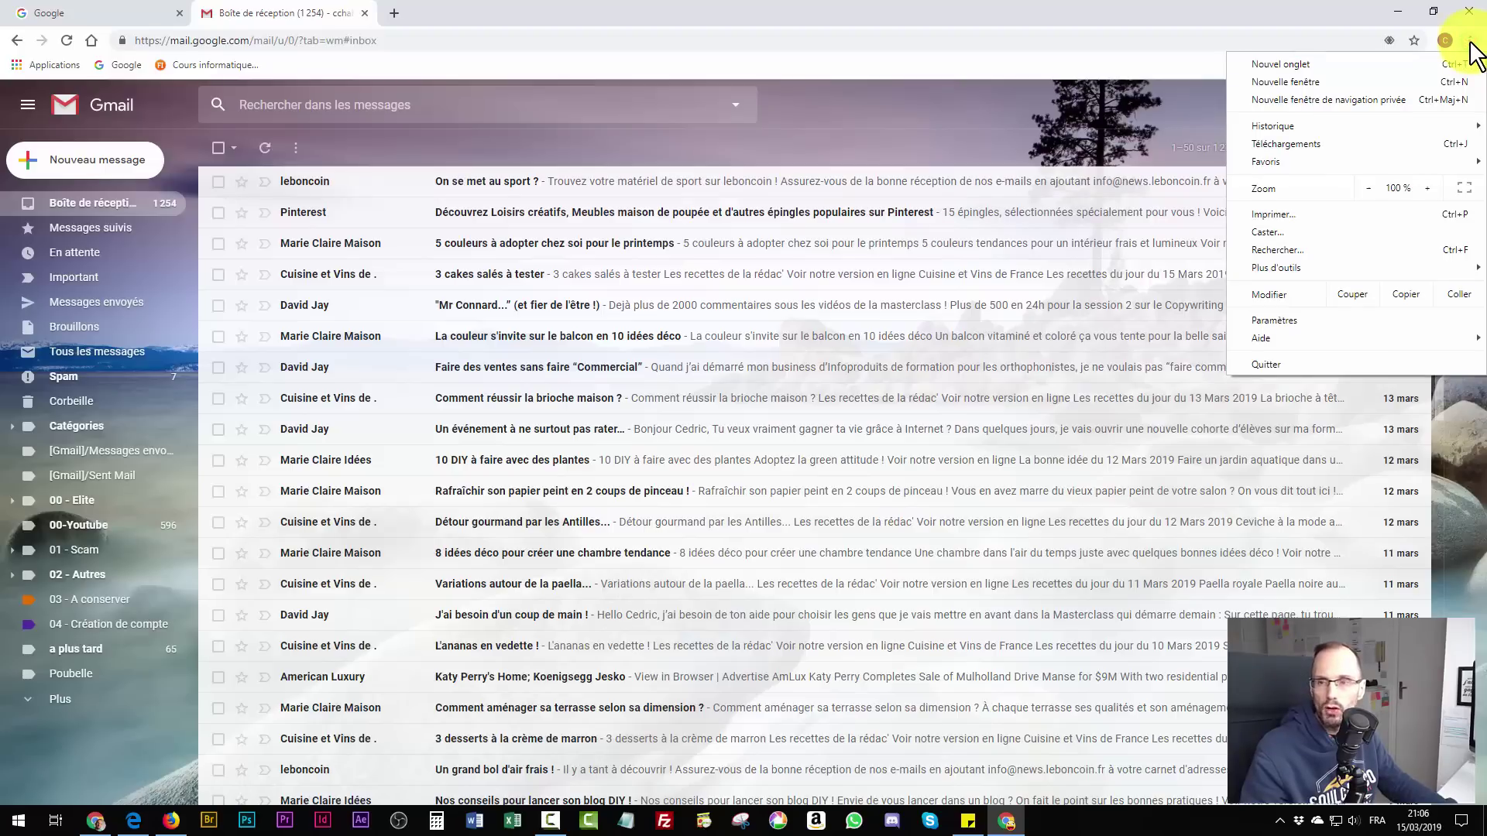
click(1274, 320)
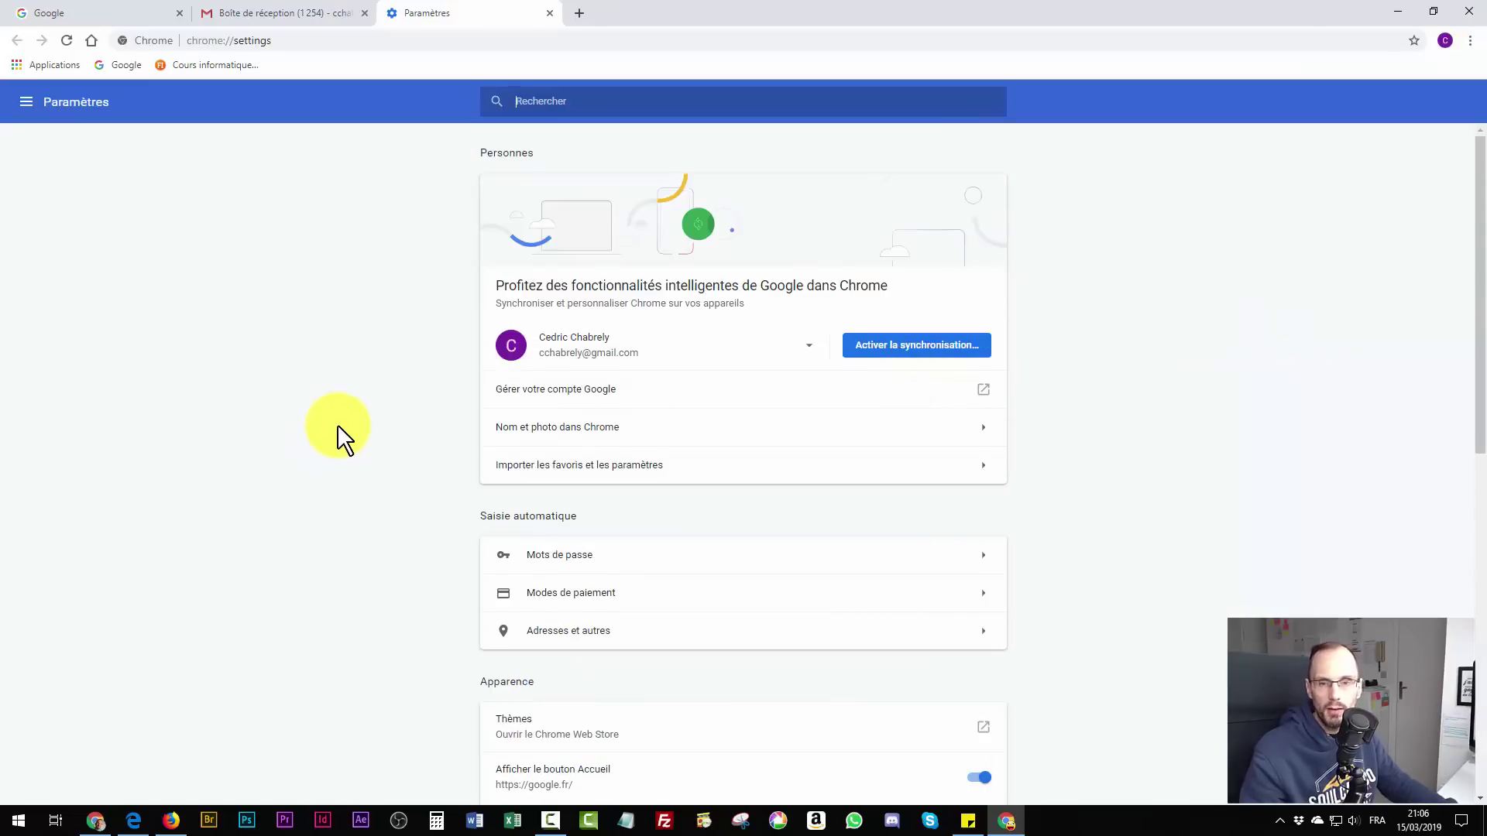
scroll(339, 431, down, 9)
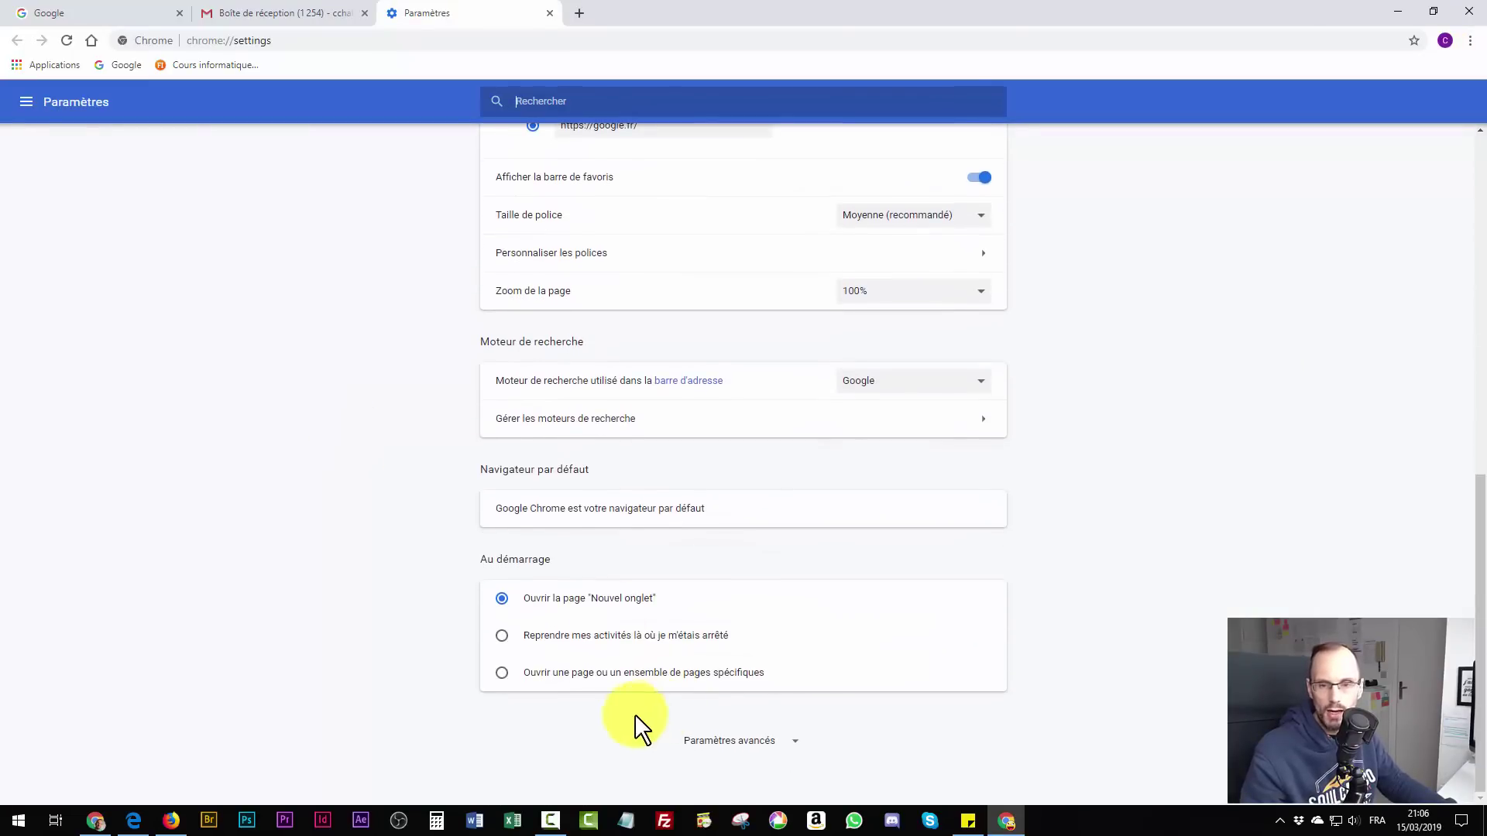
click(732, 743)
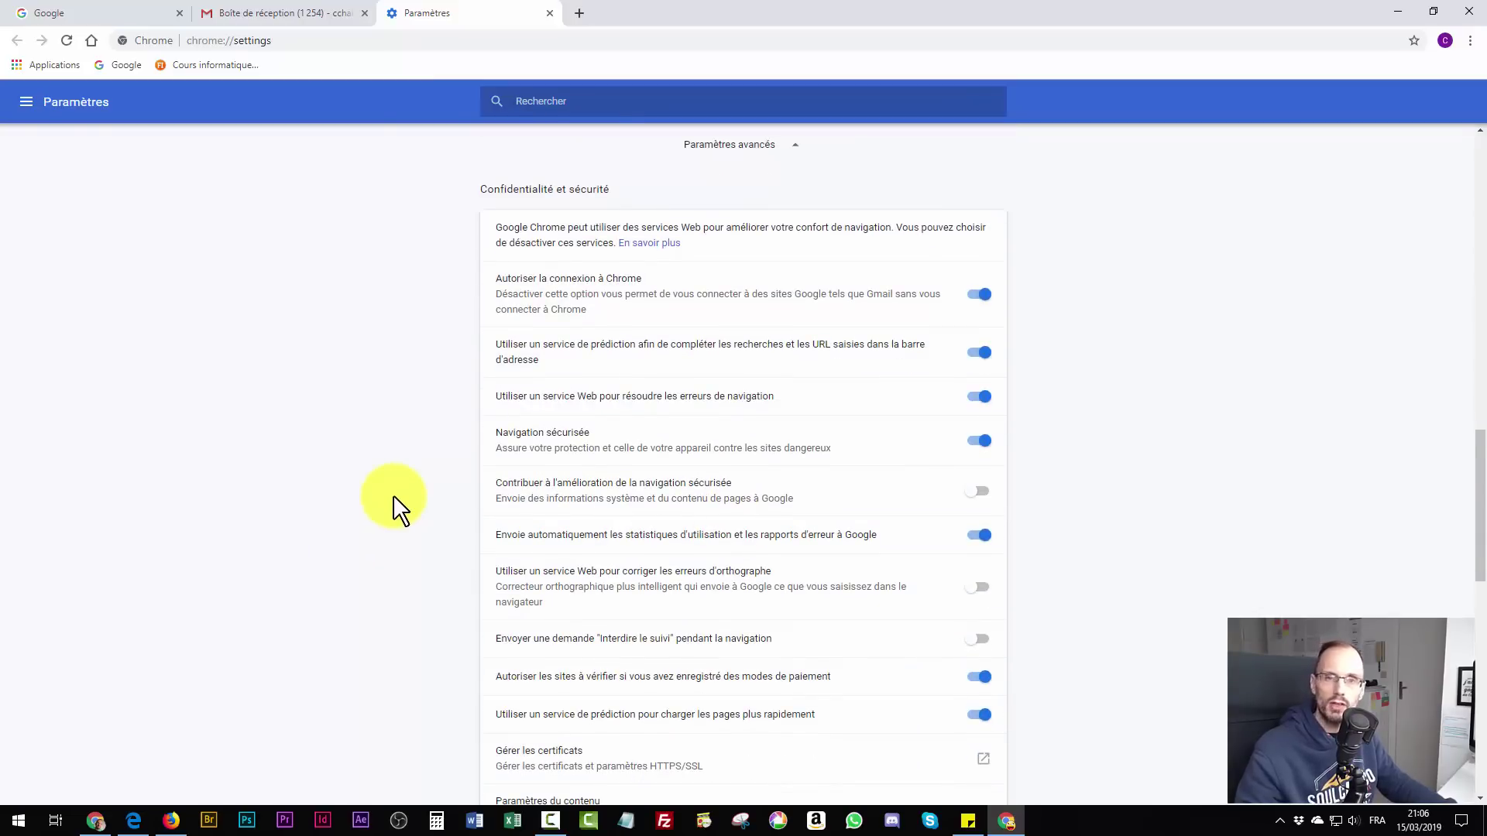
scroll(396, 507, down, 15)
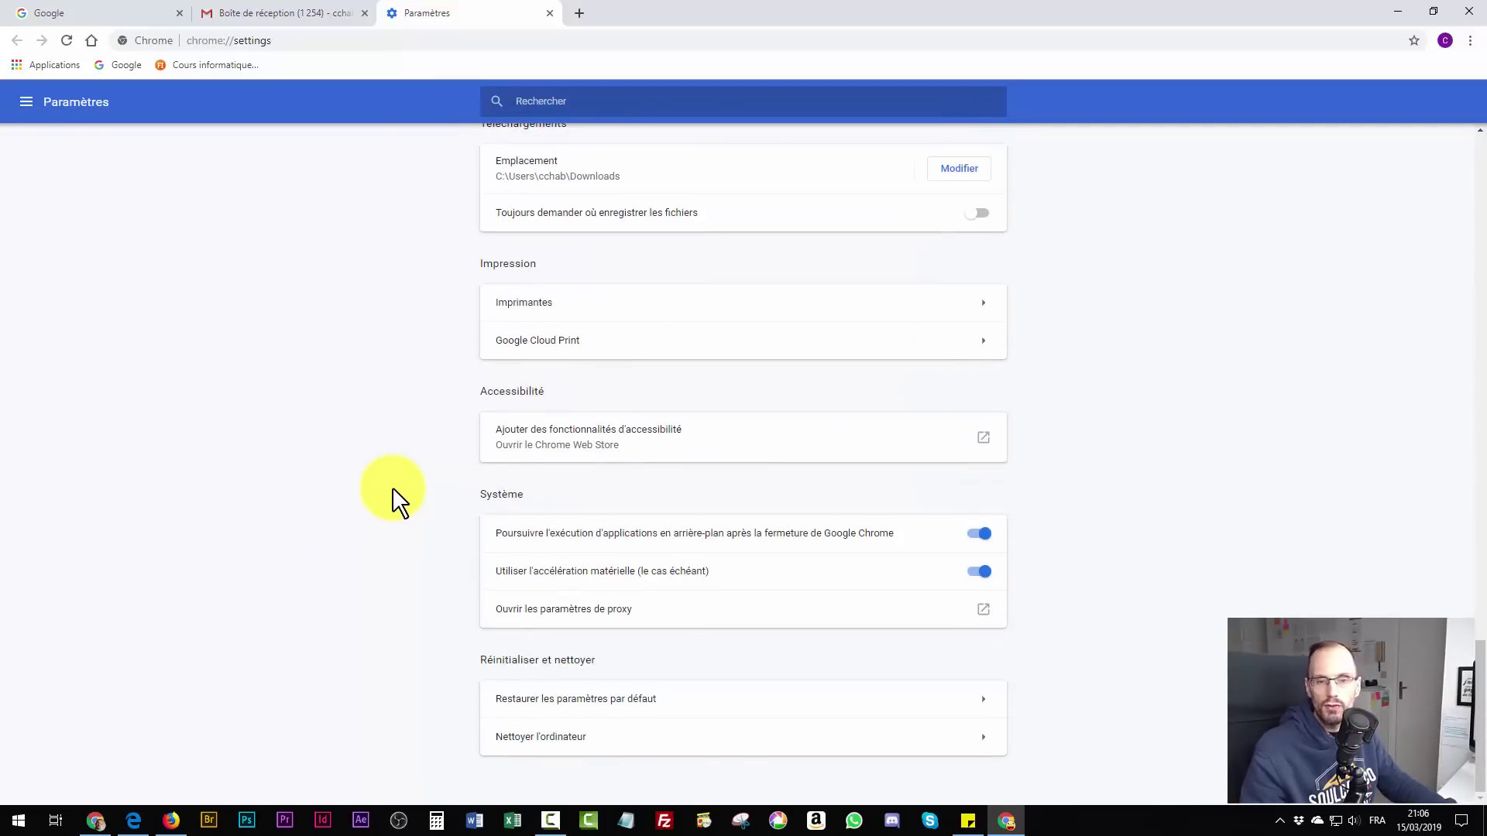
click(598, 701)
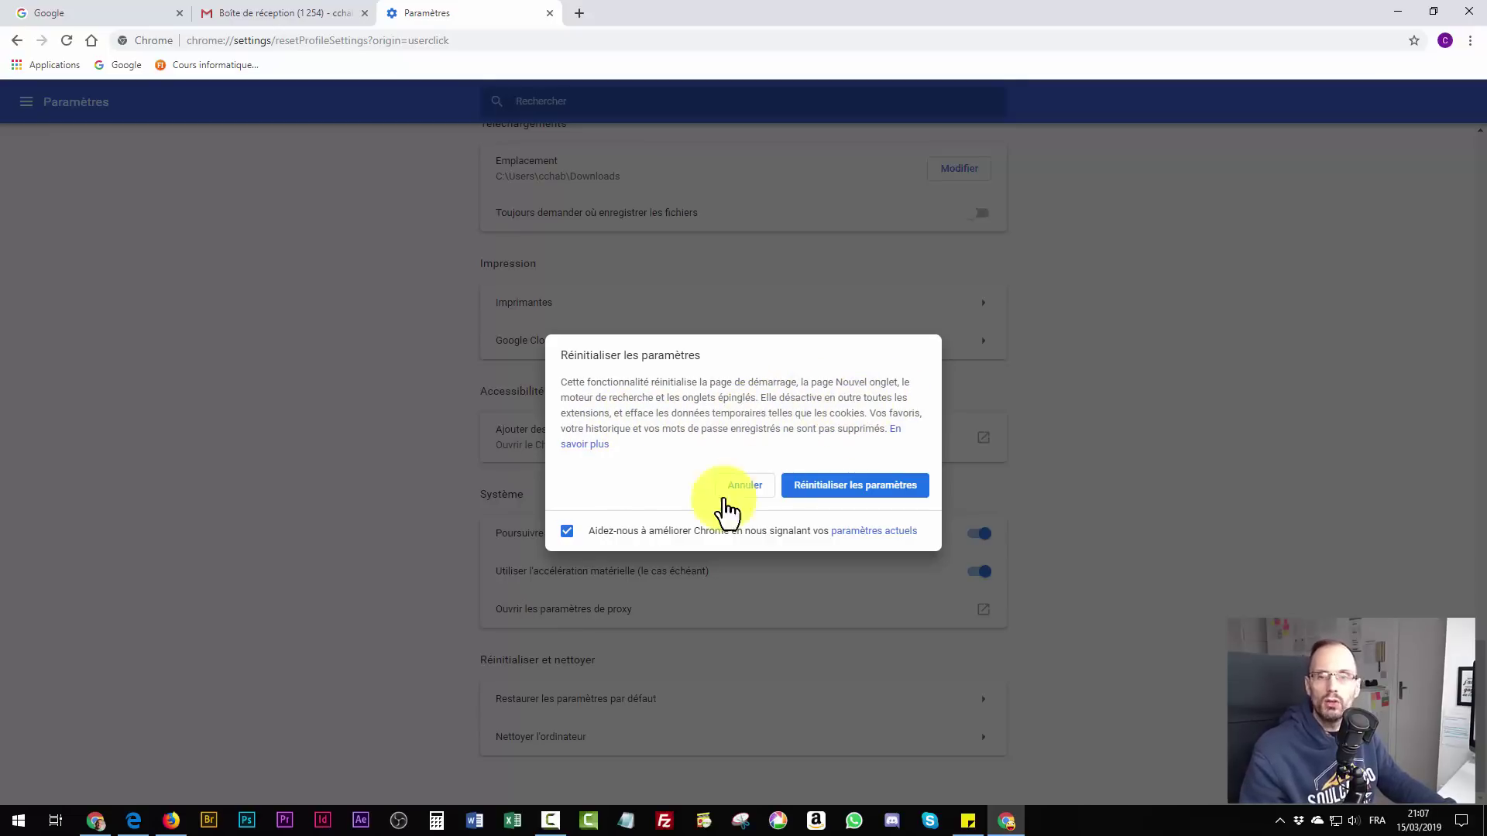
click(836, 488)
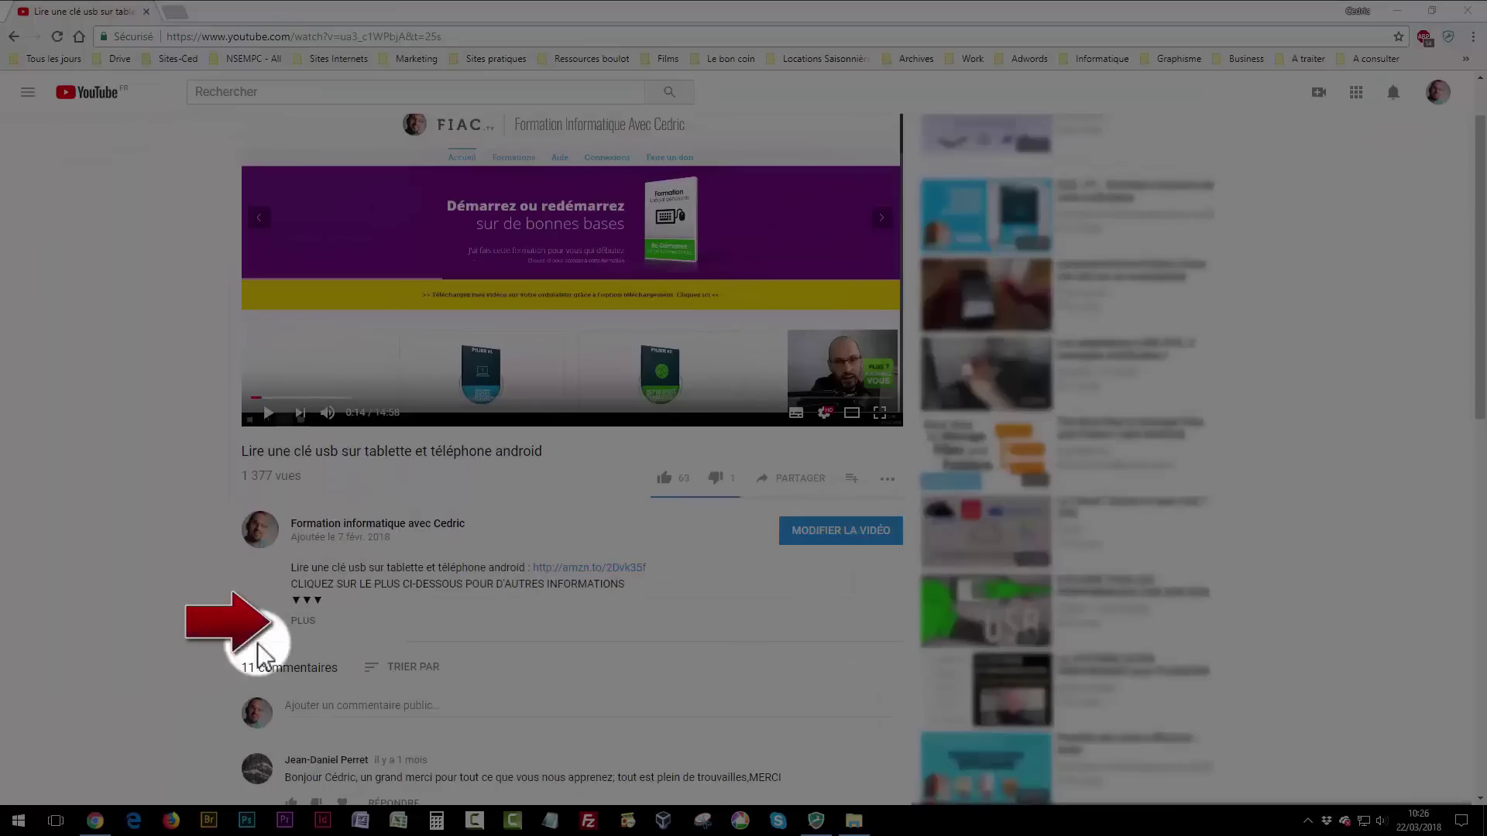
- Expand the full description below the YouTube video
click(305, 621)
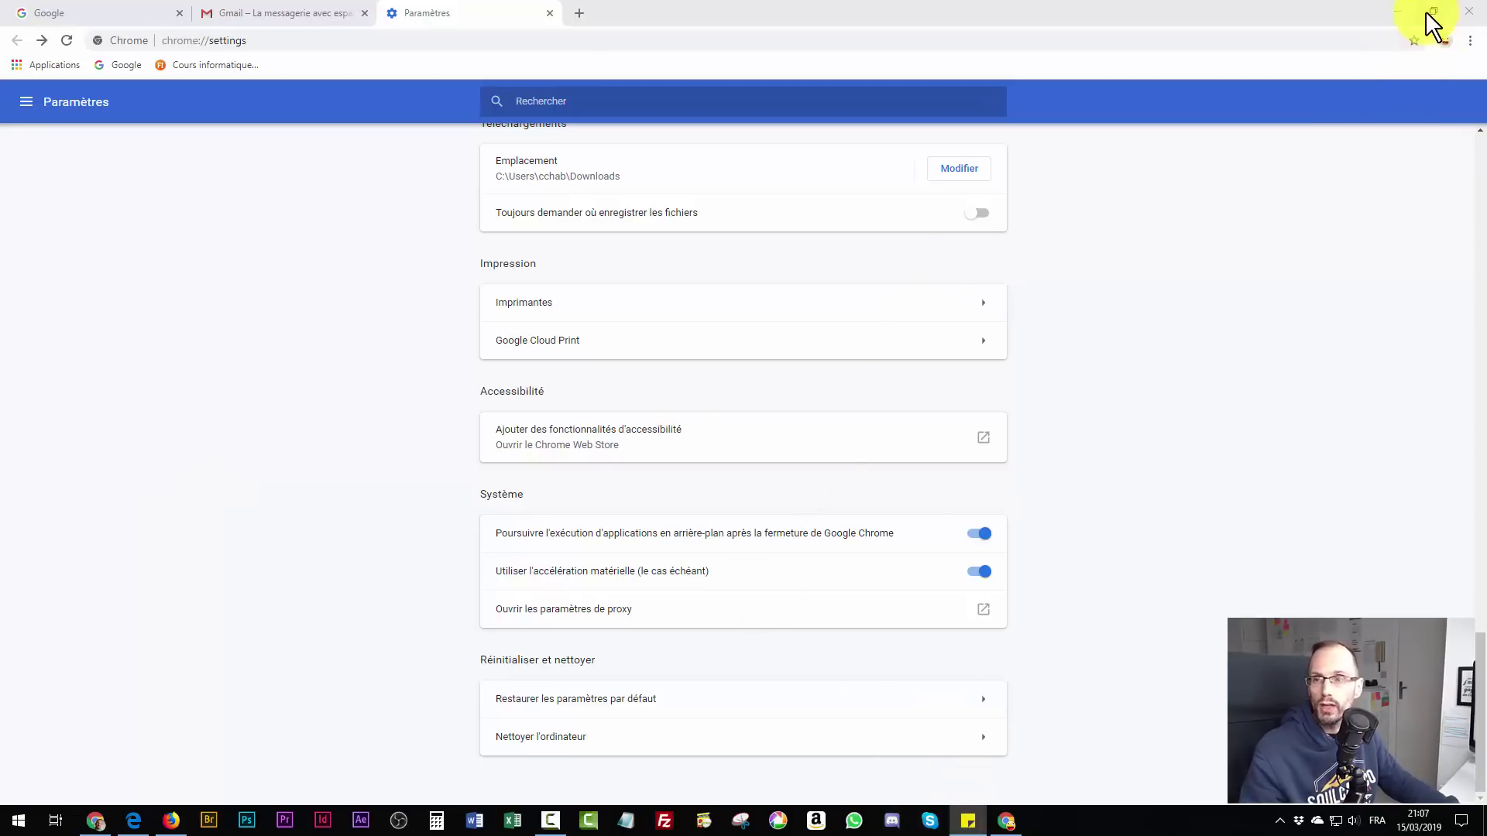
- Minimize the open browser windows and view the gmail-bloque.png image from the desktop, closing it when done
click(1398, 12)
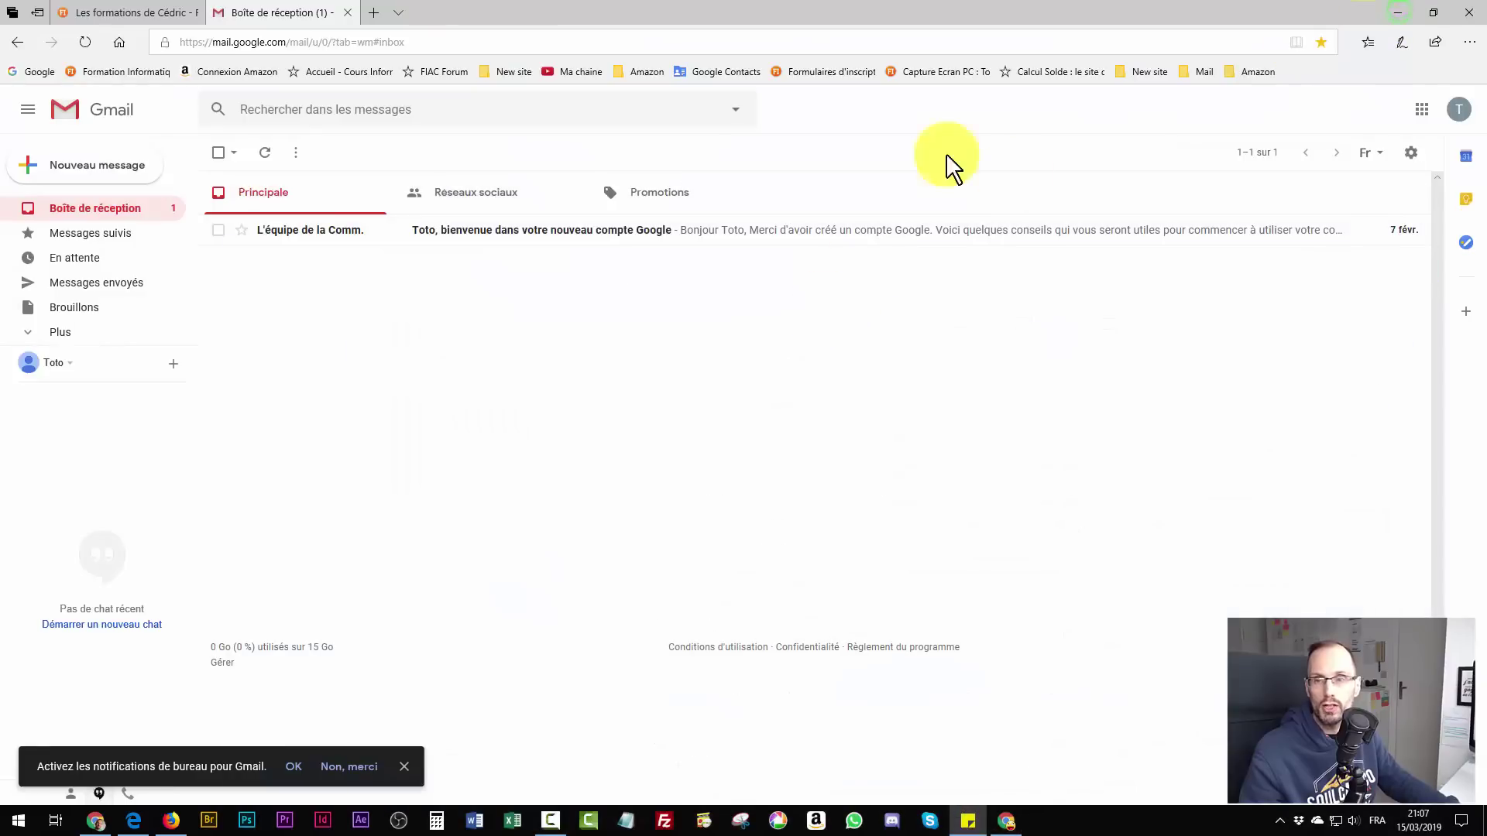
click(1398, 12)
double_click(760, 344)
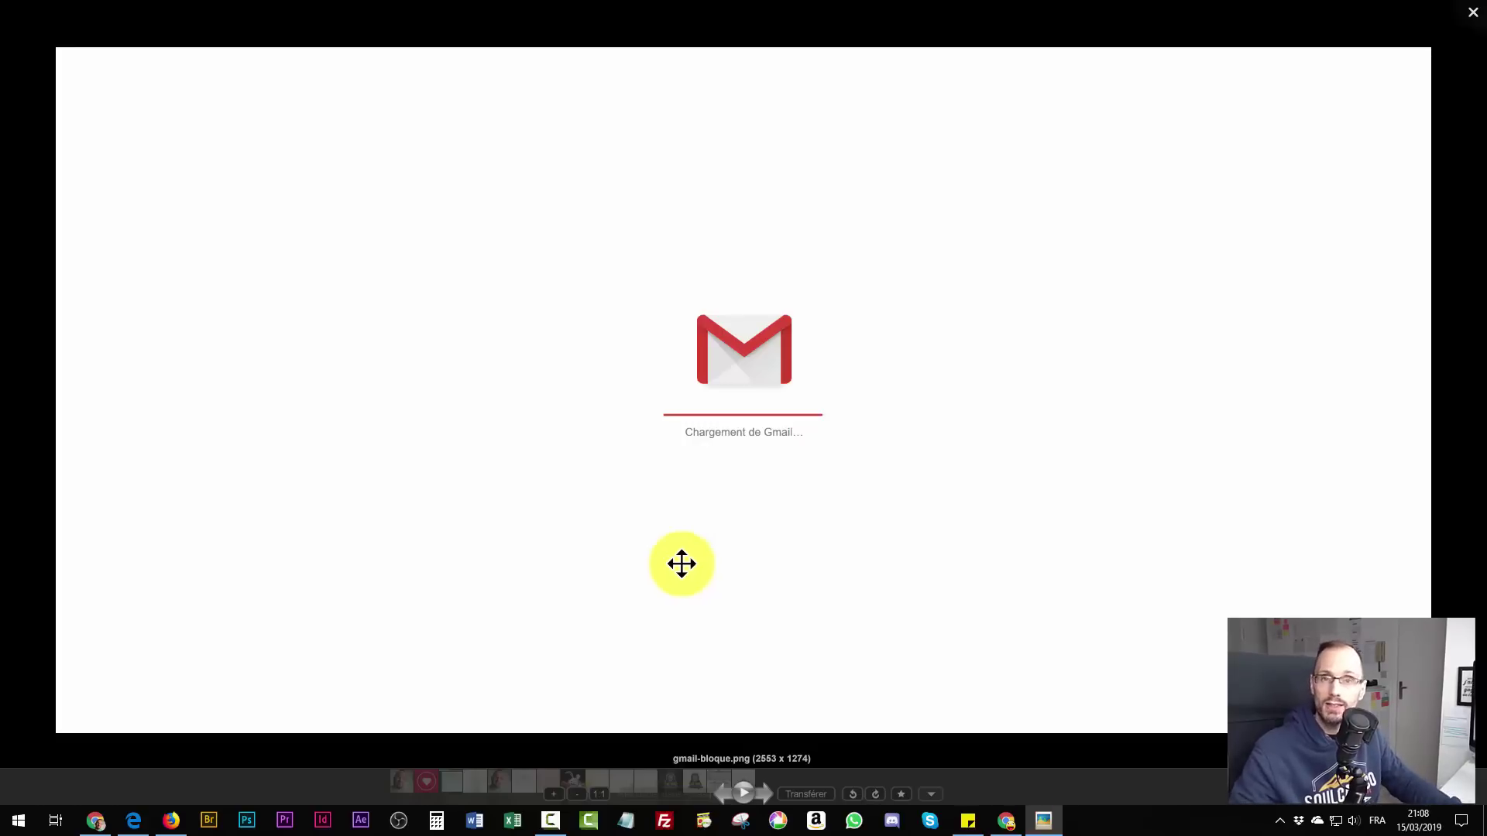
click(1471, 12)
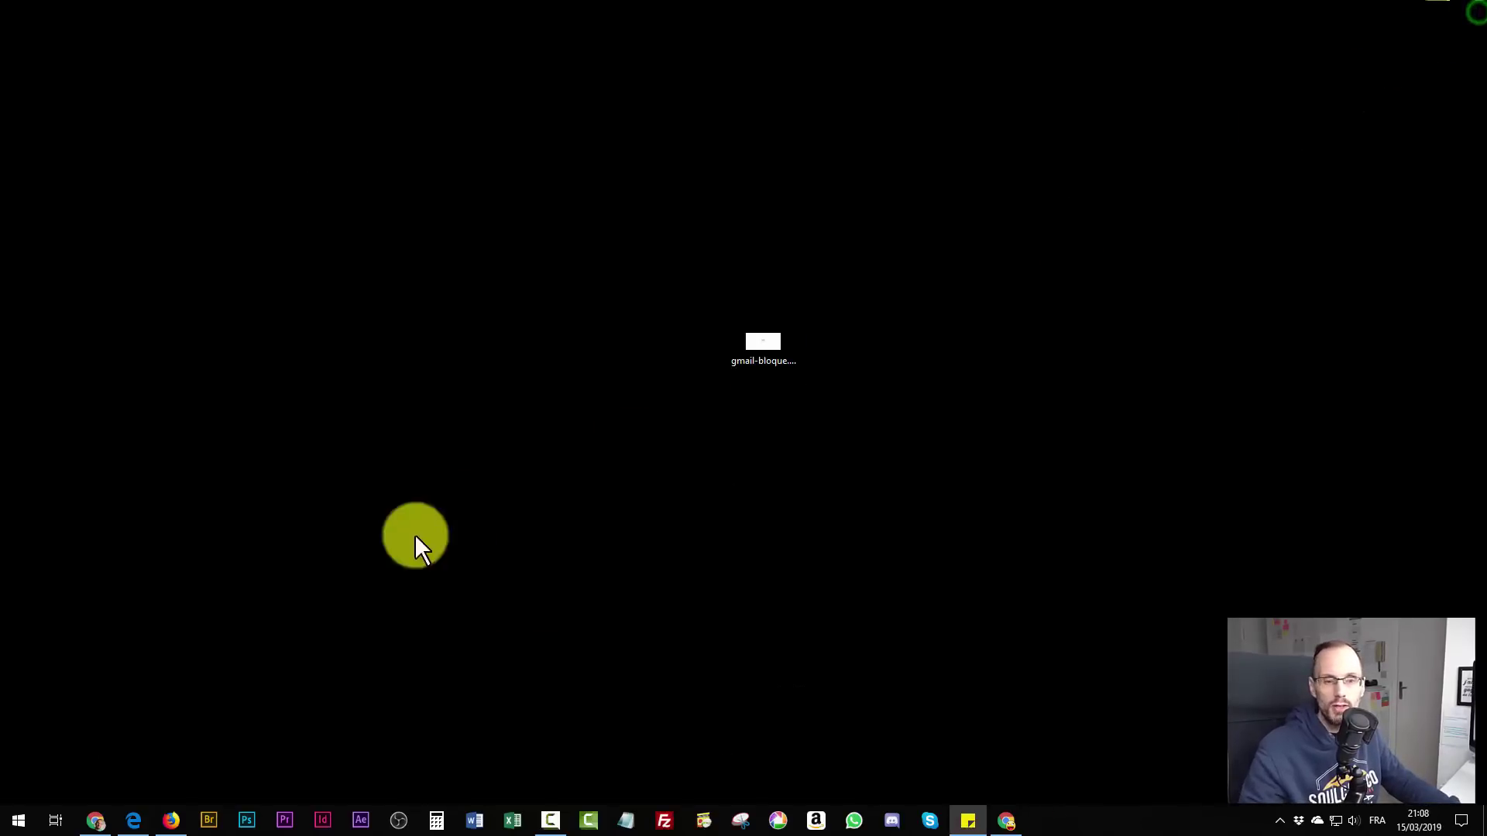
- Switch to Microsoft Edge and open the "Ma véritable trousse à outils" training from the site's Formations page
click(130, 819)
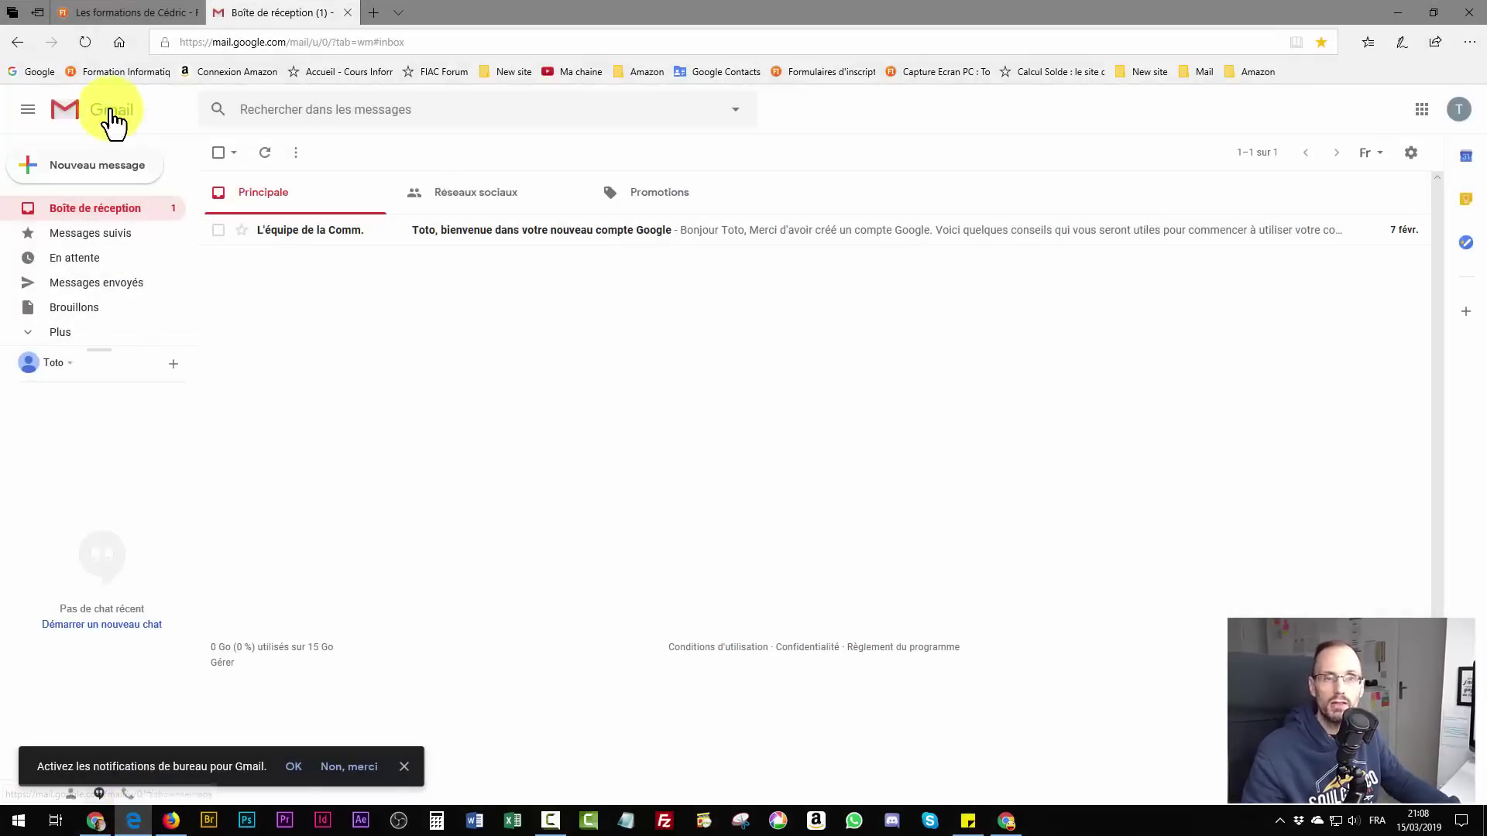
click(159, 13)
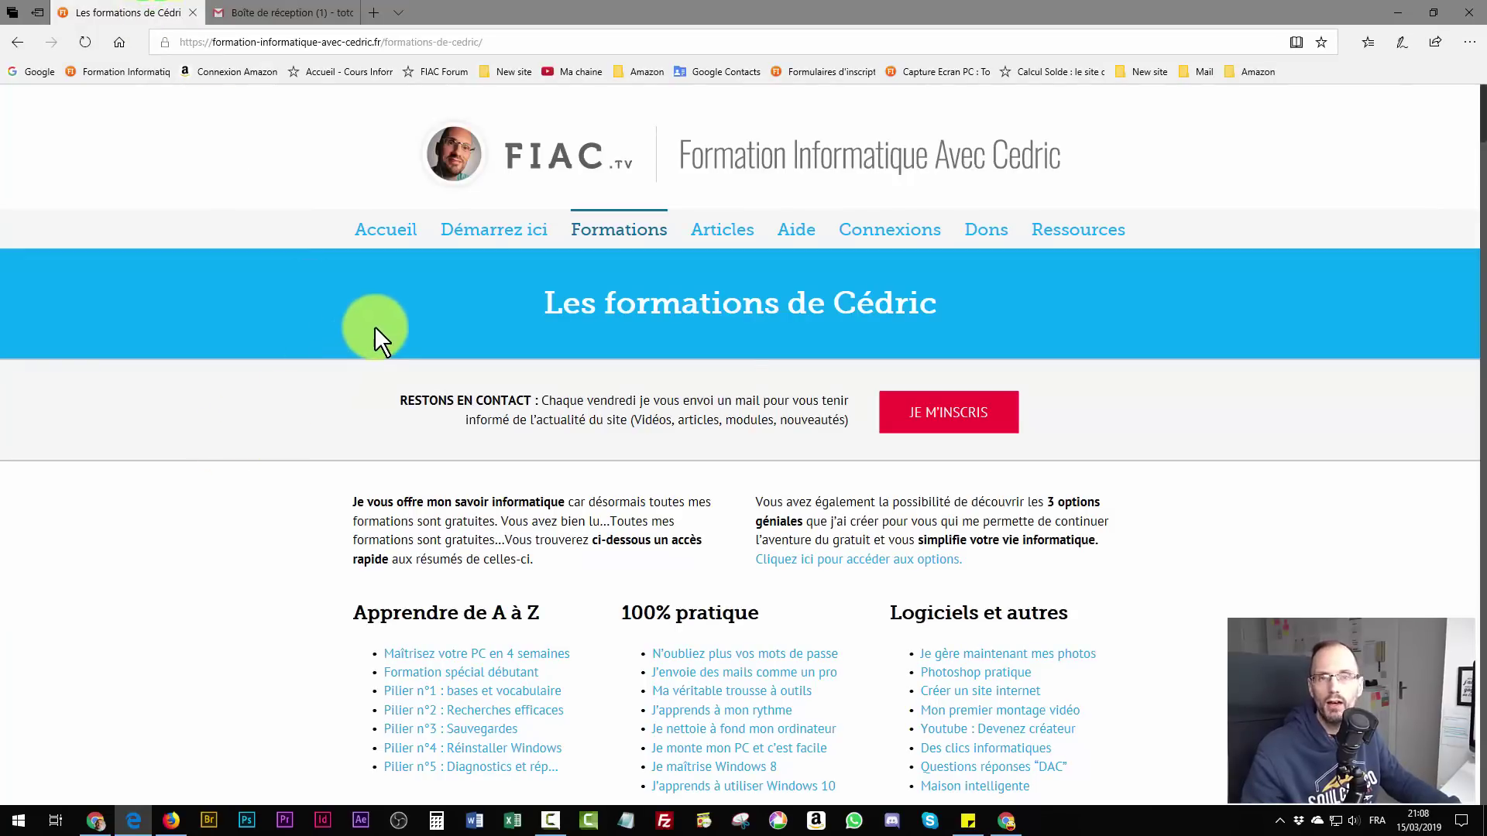
scroll(221, 385, down, 3)
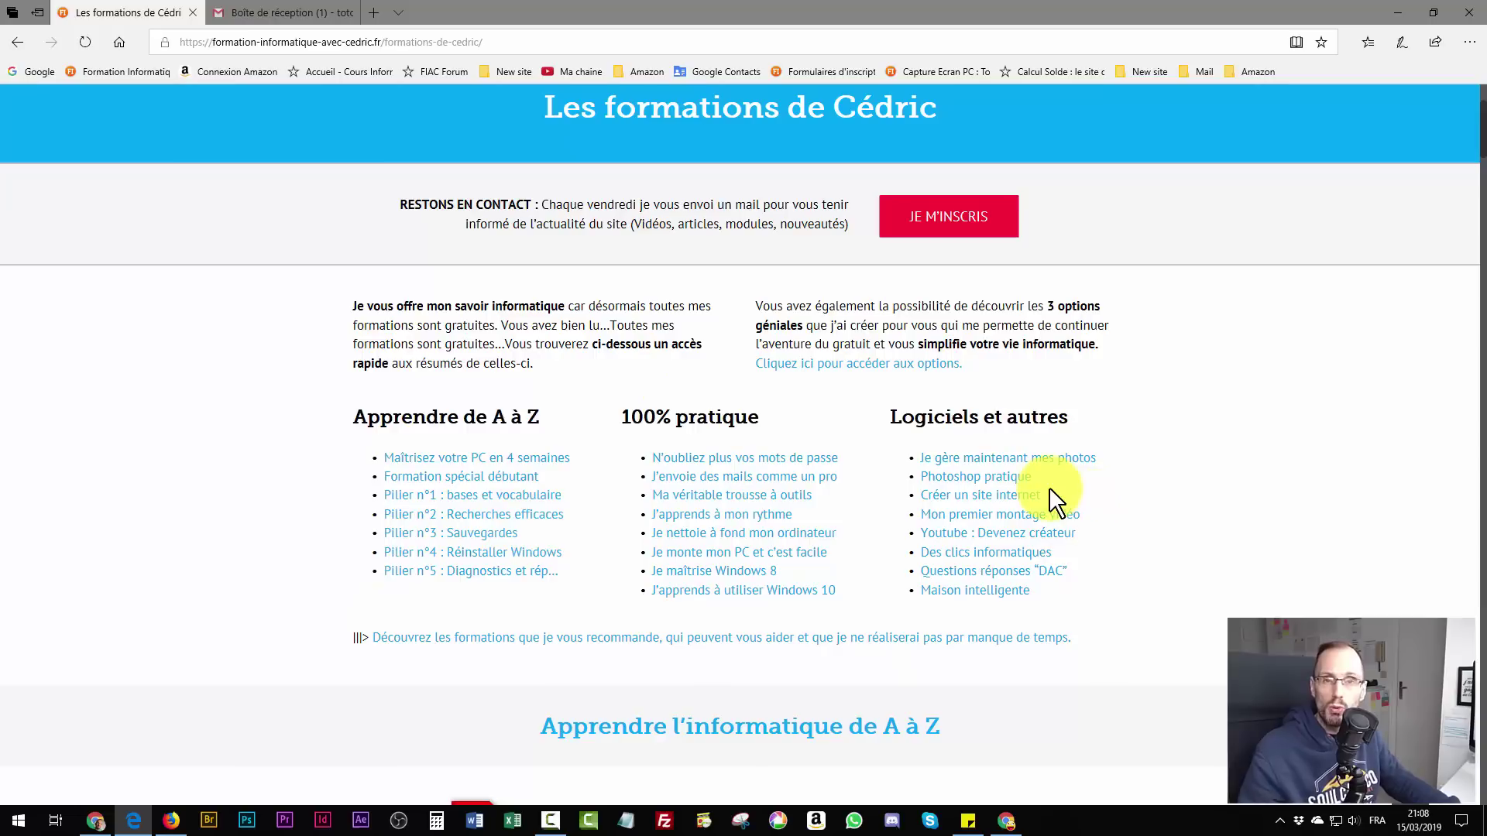
click(742, 497)
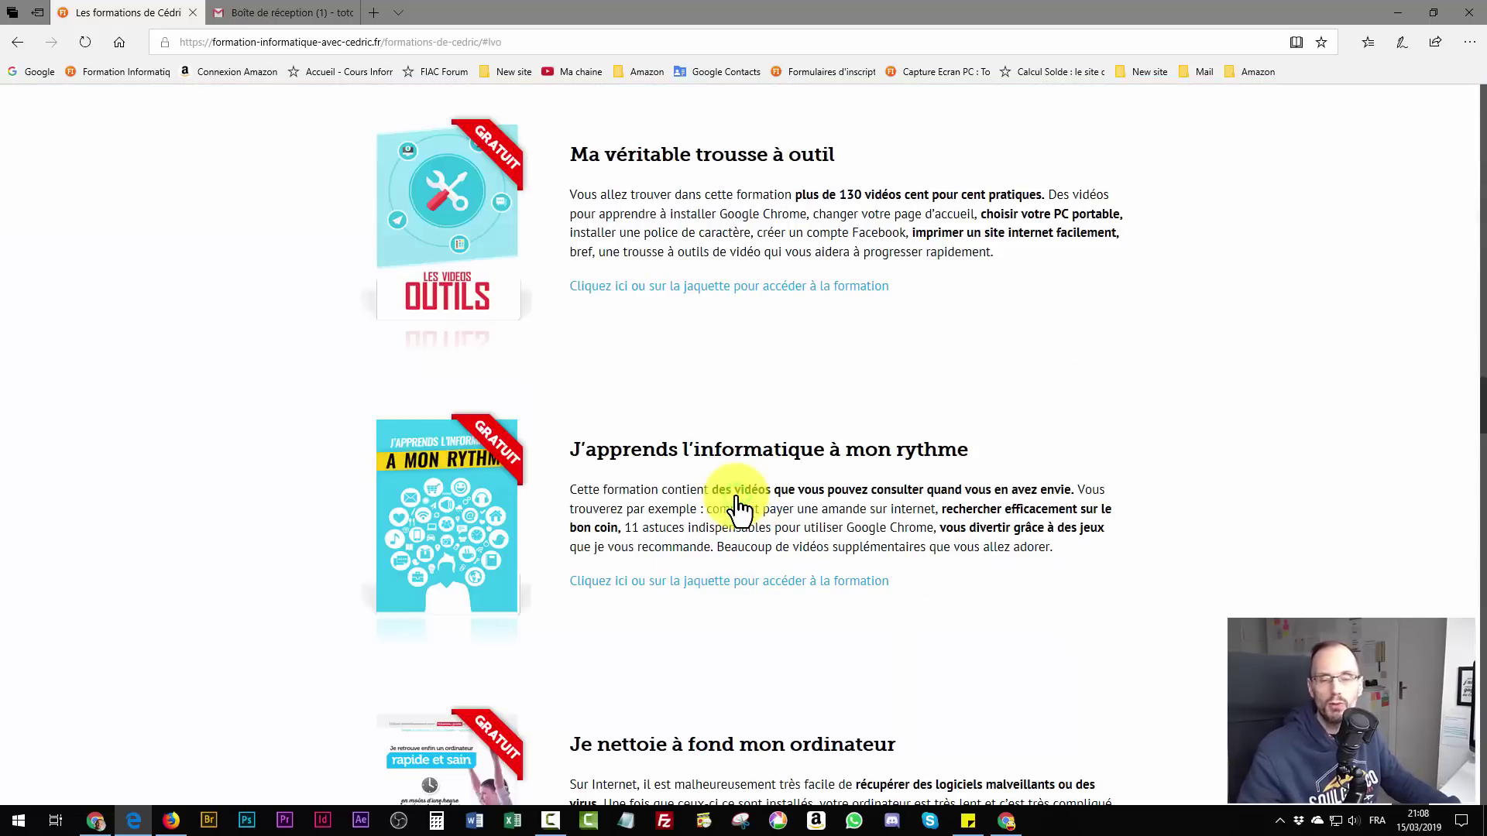
click(426, 224)
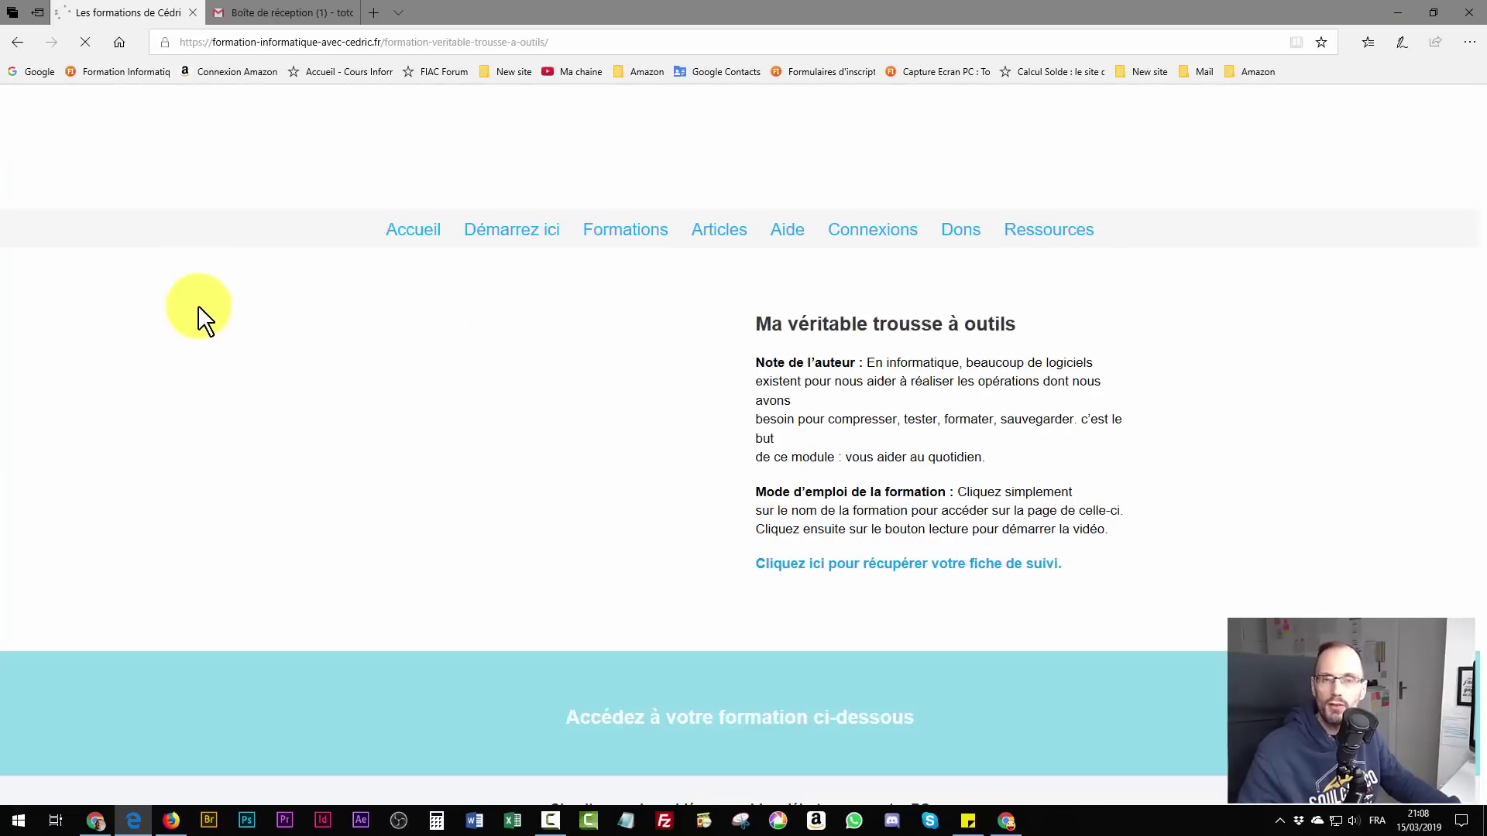
- Examine the chapters and video lists of the toolbox training, and go to the FIAC.tv home page
scroll(197, 317, down, 10)
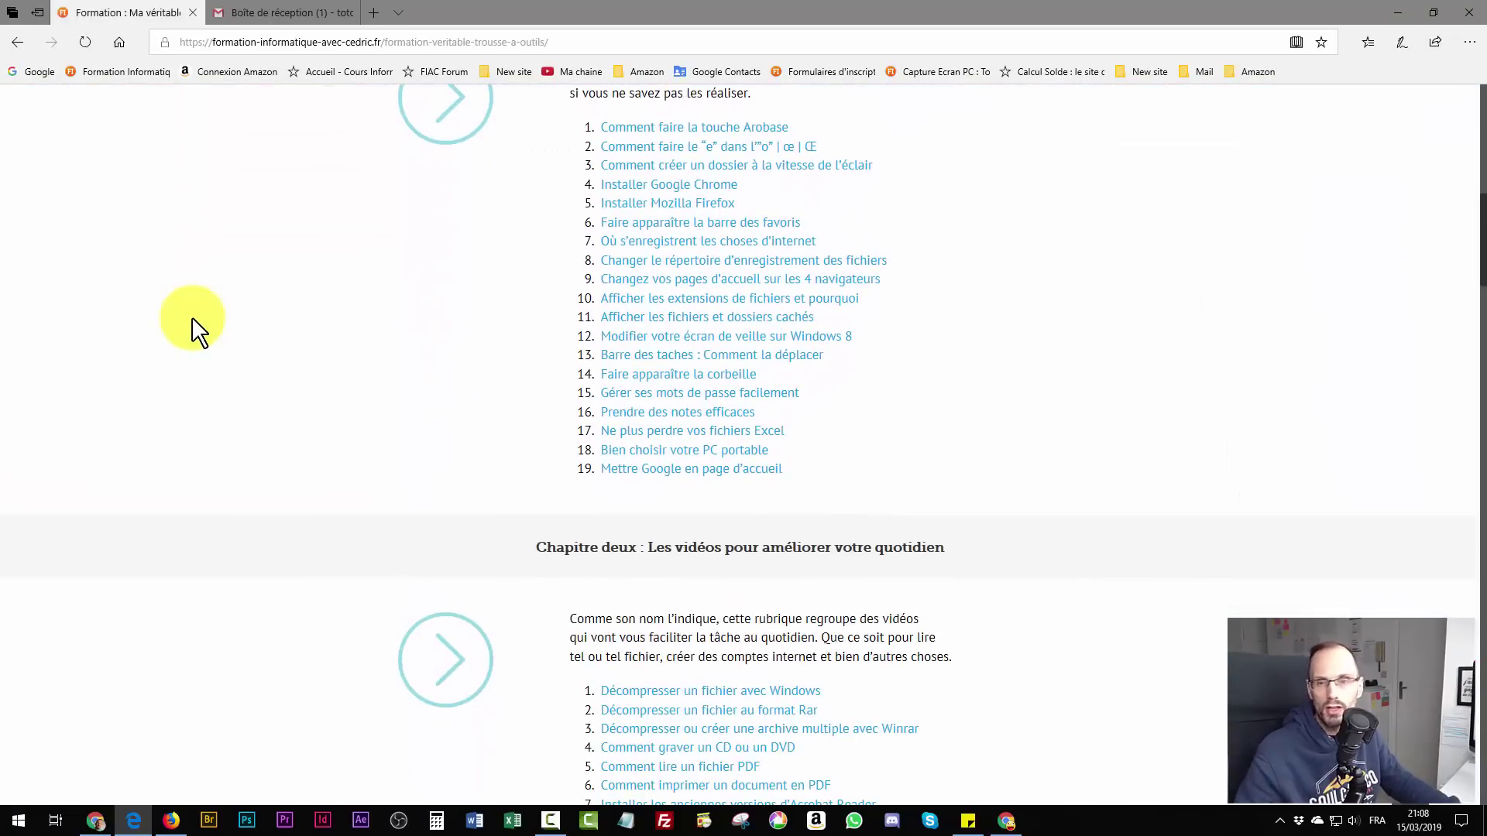
scroll(197, 329, down, 20)
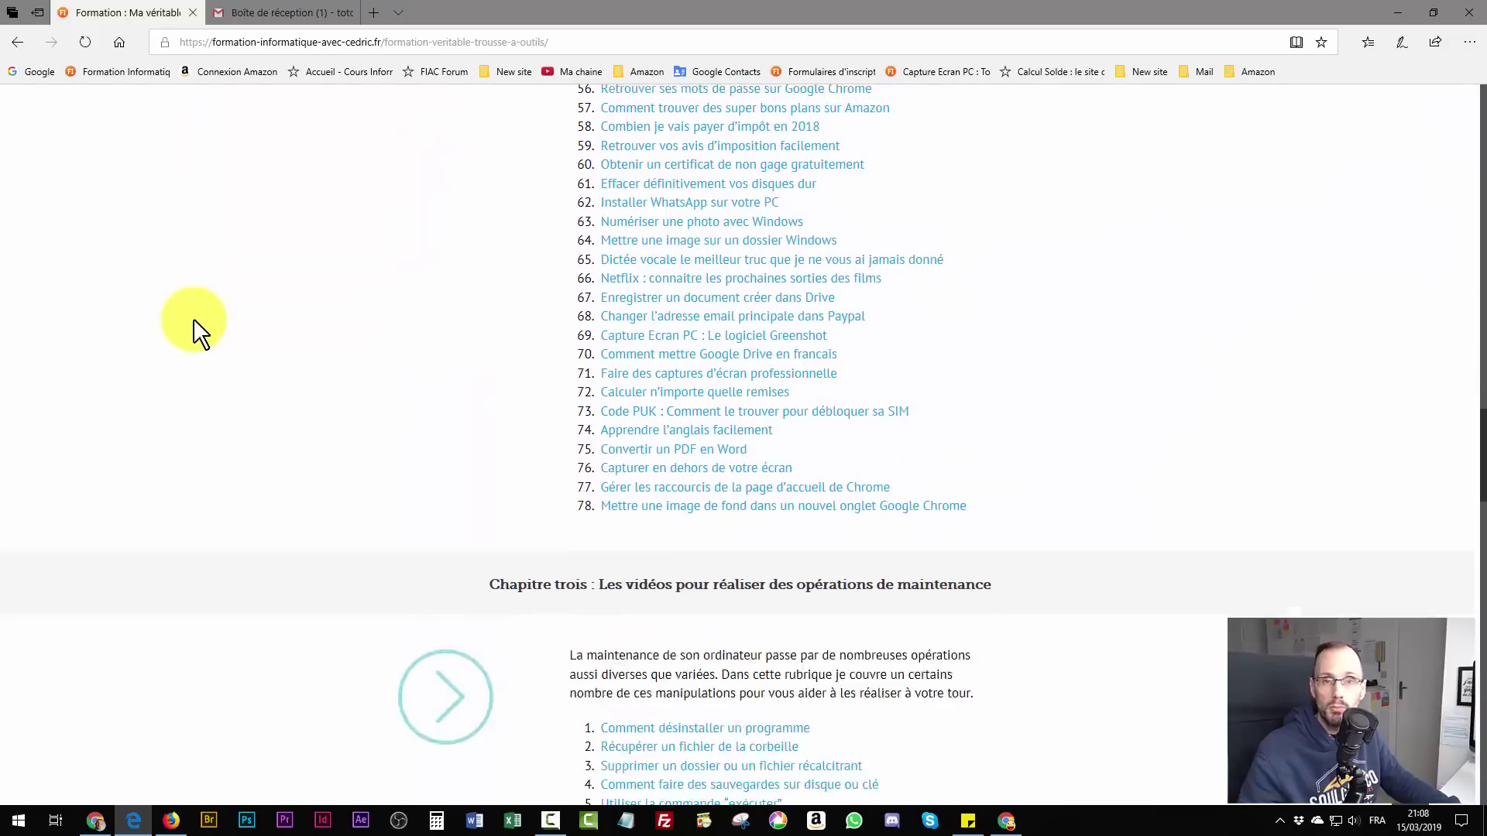
scroll(199, 333, down, 20)
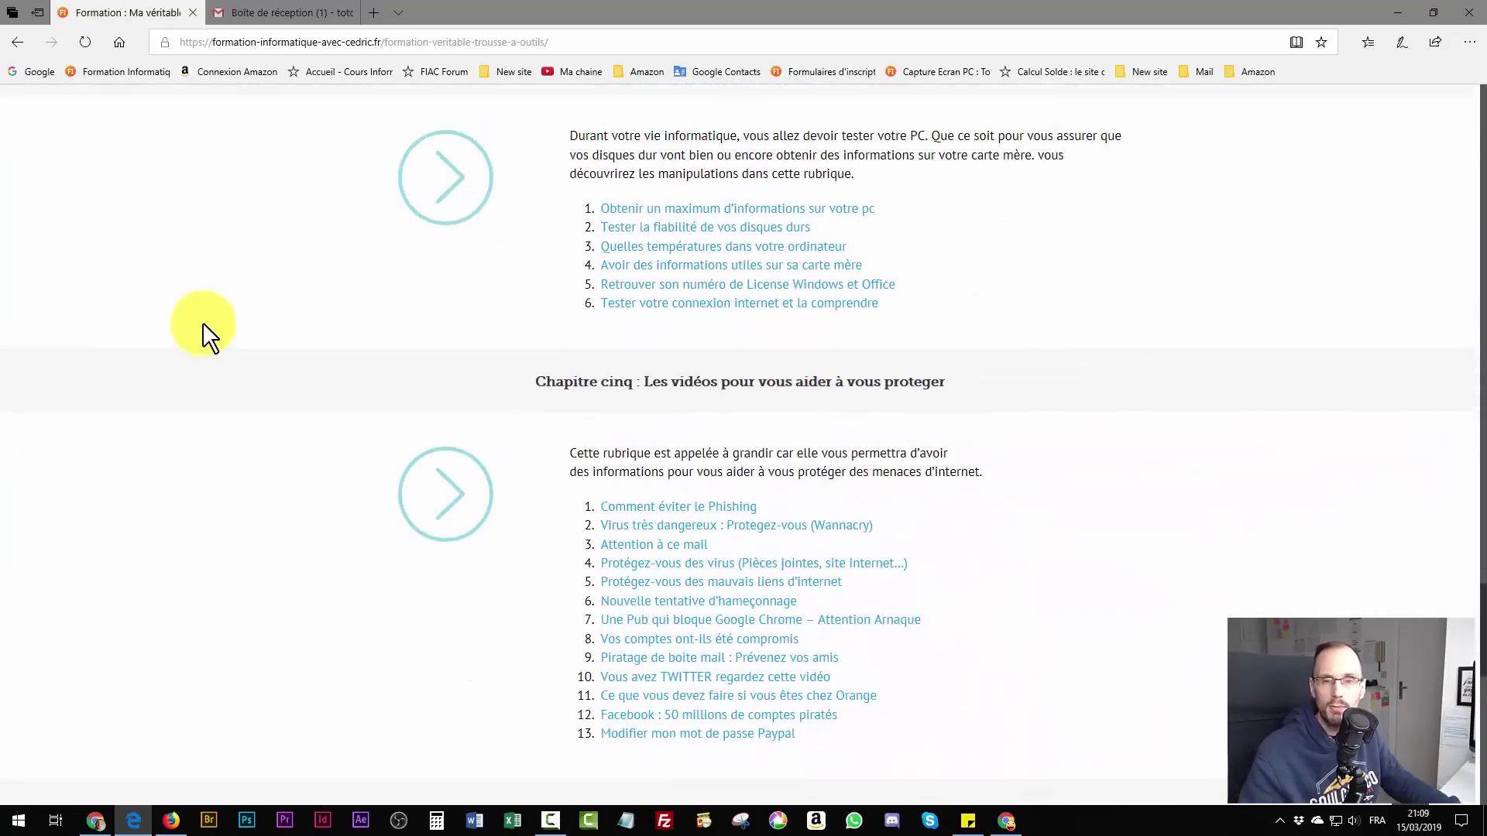
scroll(207, 337, up, 20)
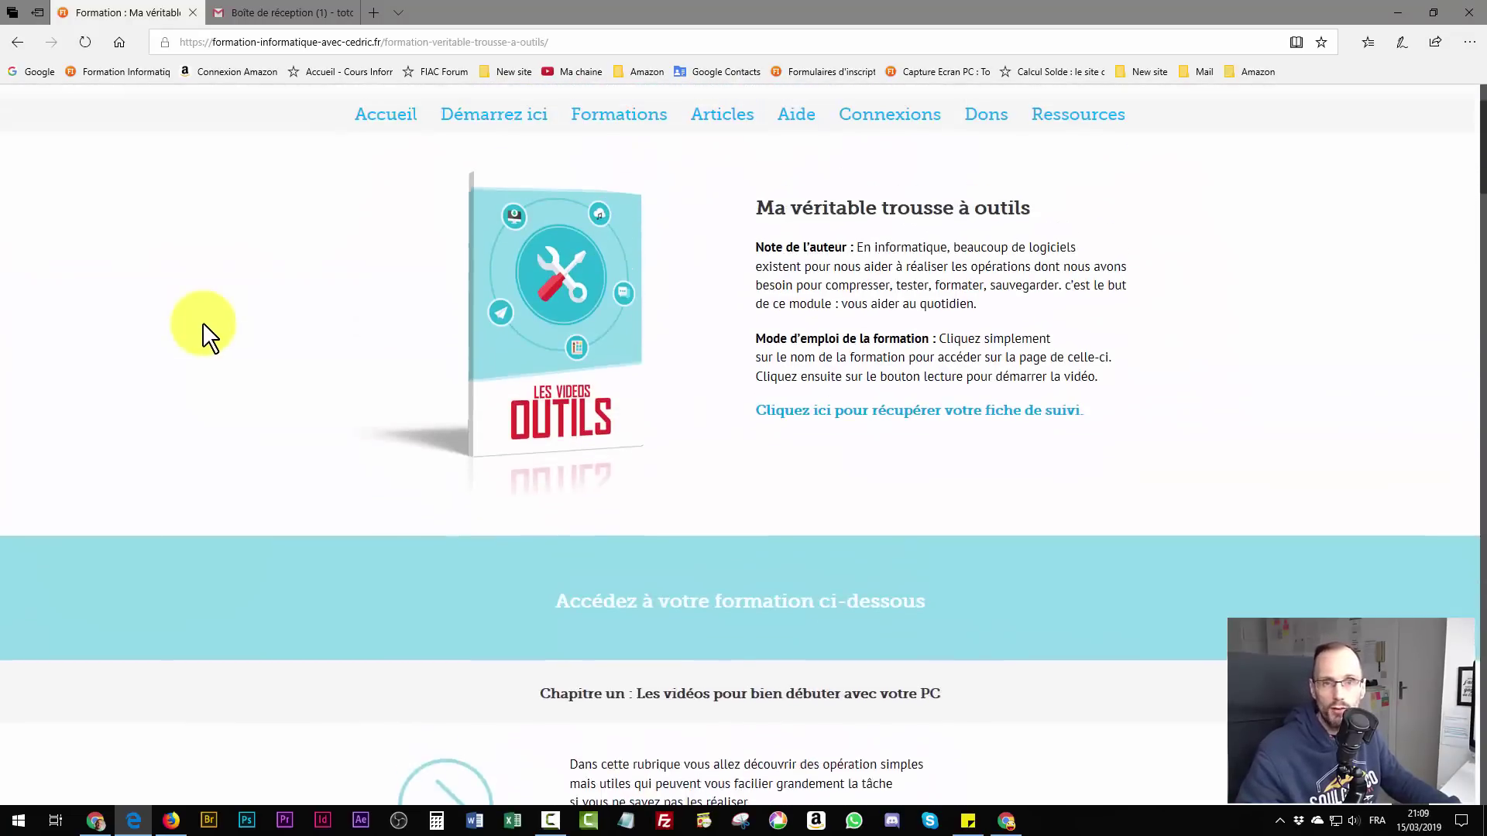
scroll(206, 333, up, 3)
click(593, 174)
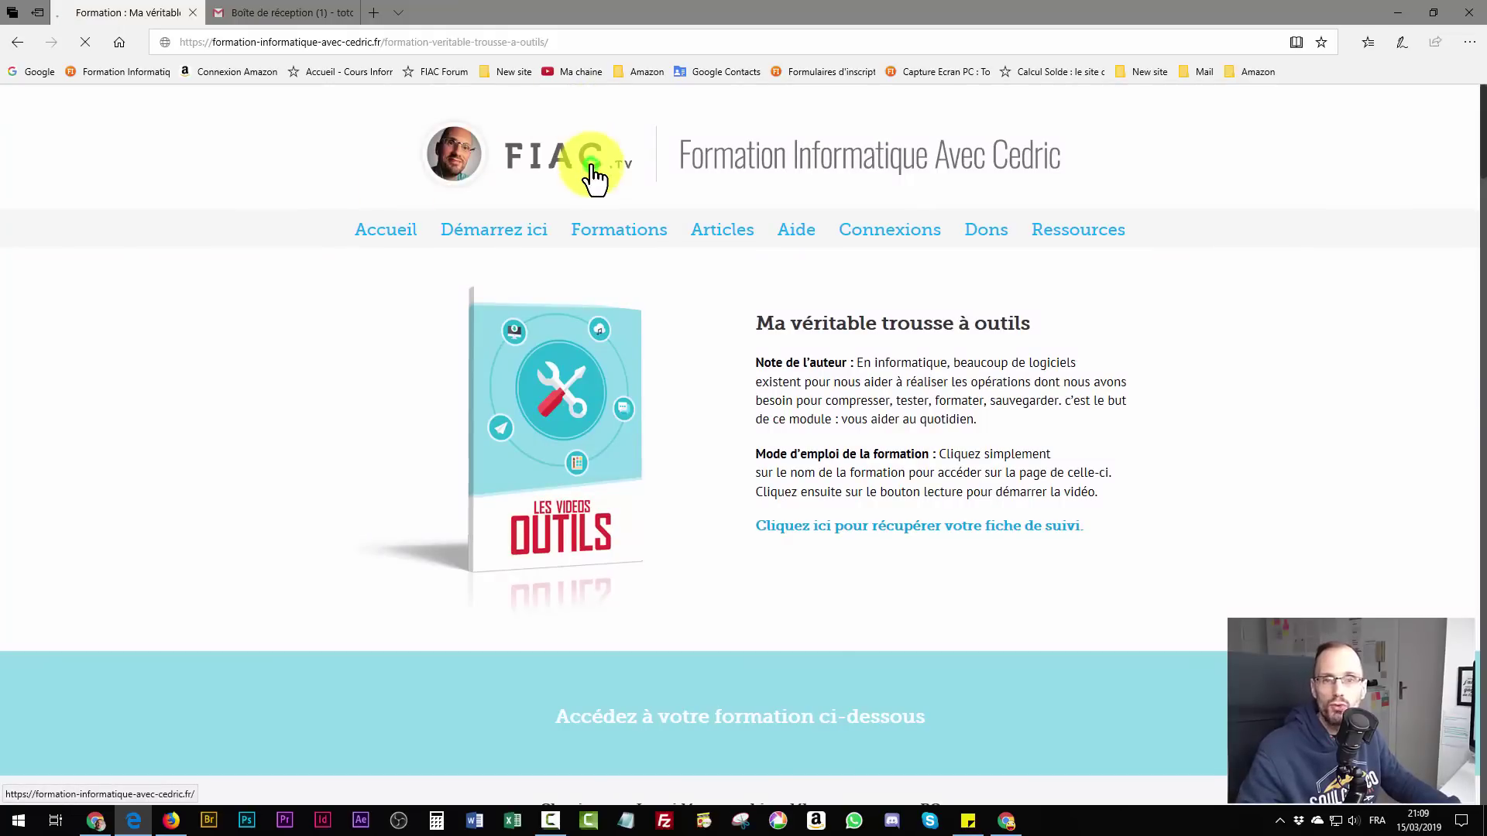